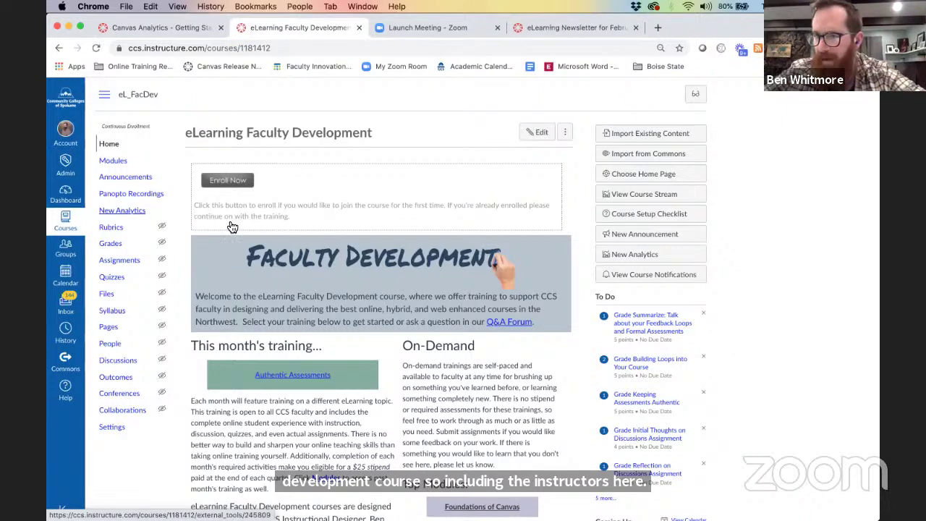
Open the course's New Analytics and bring up the grade details for the Communication Pre-assessment
click(637, 261)
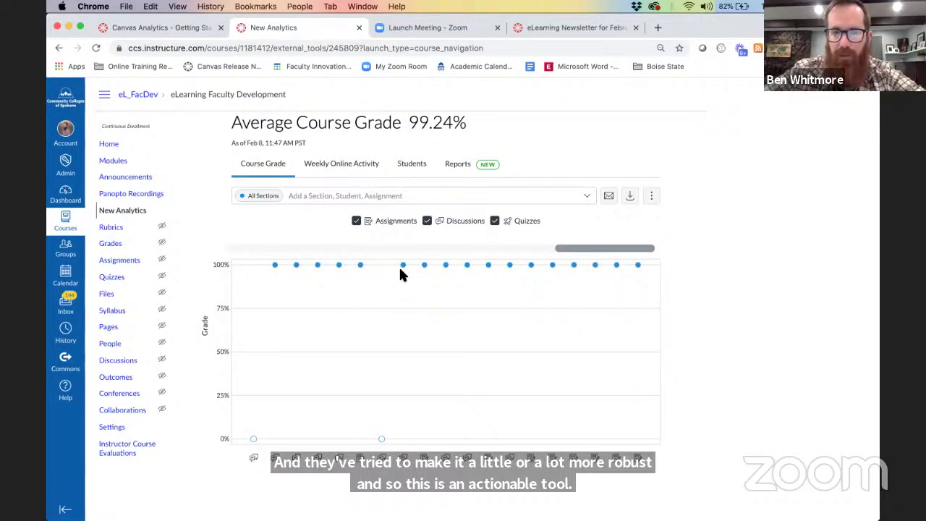
mouse_move(405, 267)
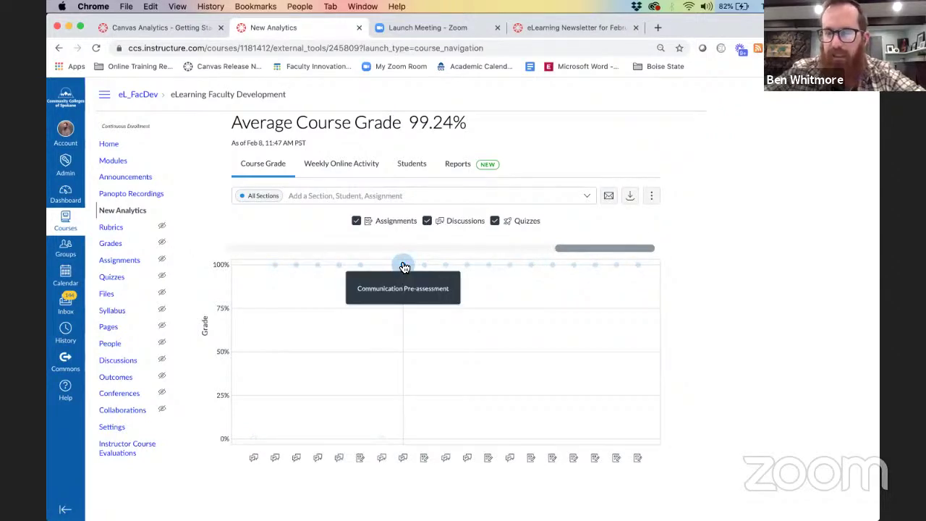
click(404, 266)
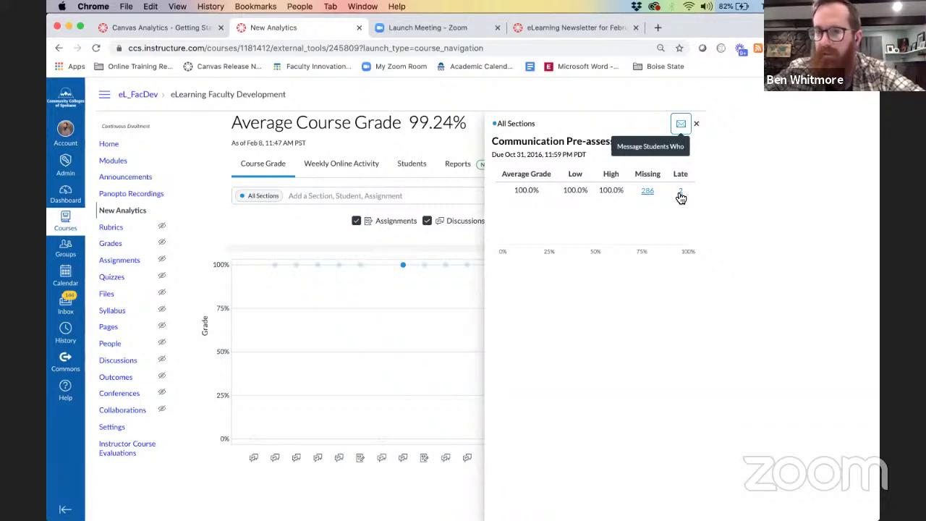
Start a message to students who scored from 90 to 100% on the Communication Pre-assessment
click(680, 125)
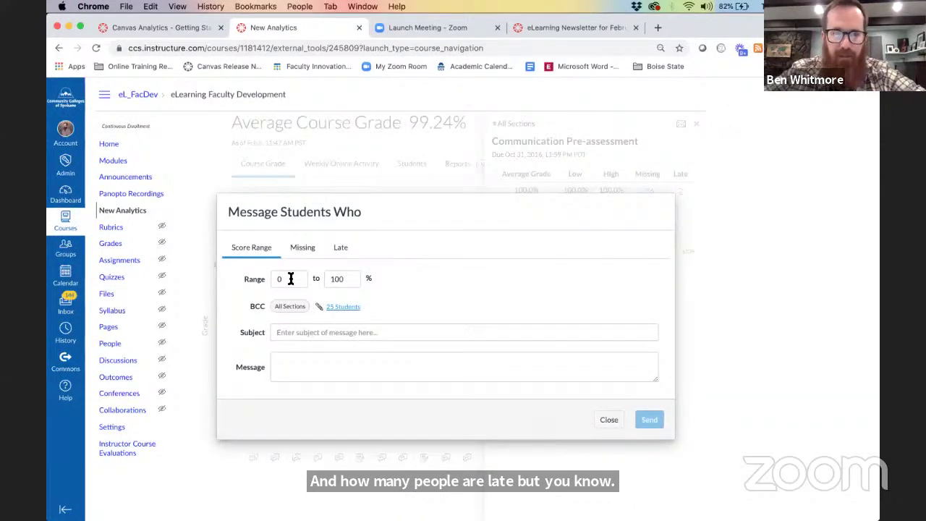
text(90)
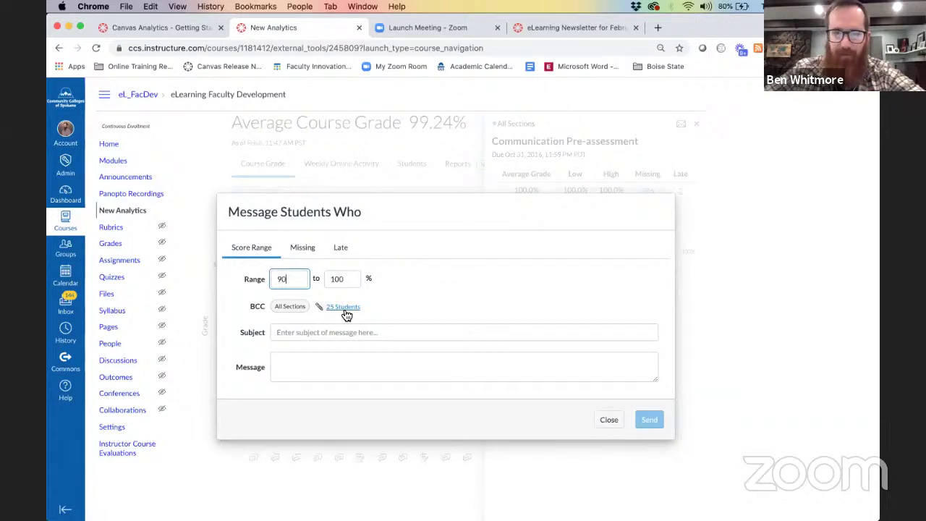
click(312, 334)
click(425, 316)
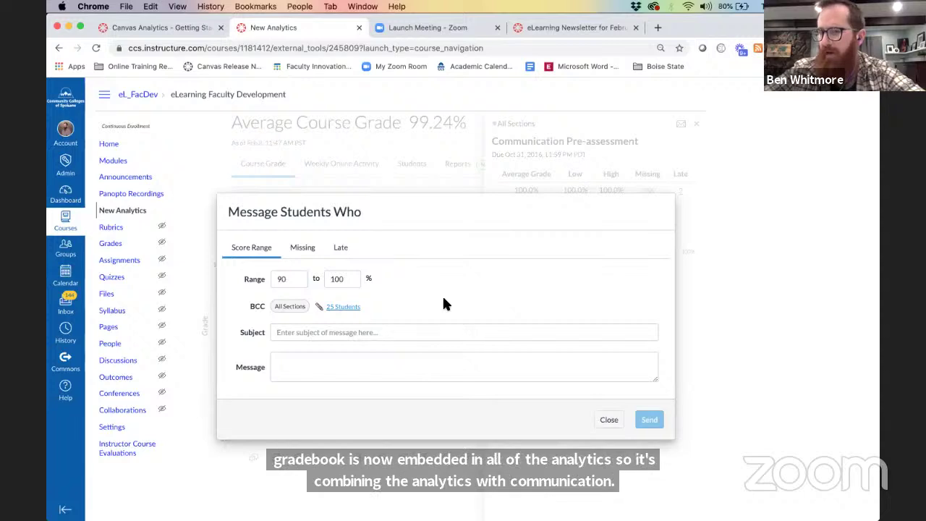
Check the message's Missing and Late recipient groups, and close the message and the assessment details without sending
click(304, 247)
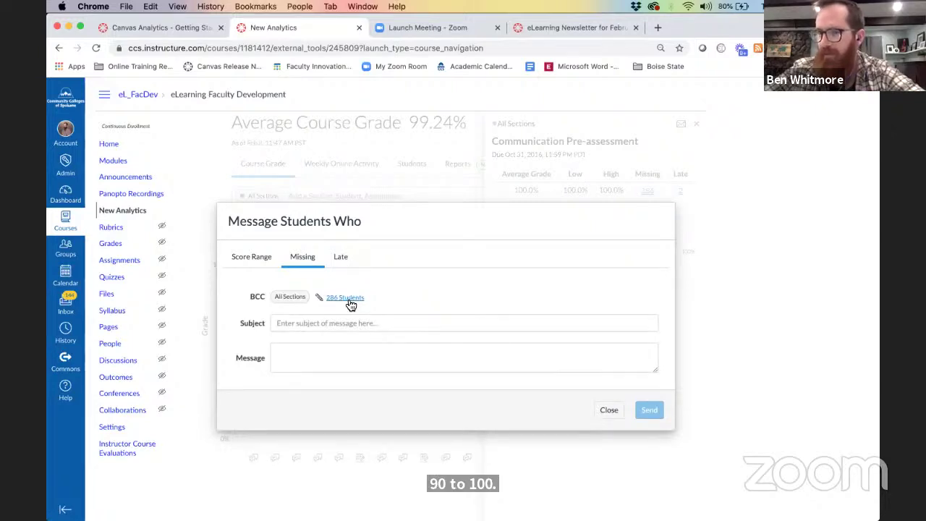
click(342, 257)
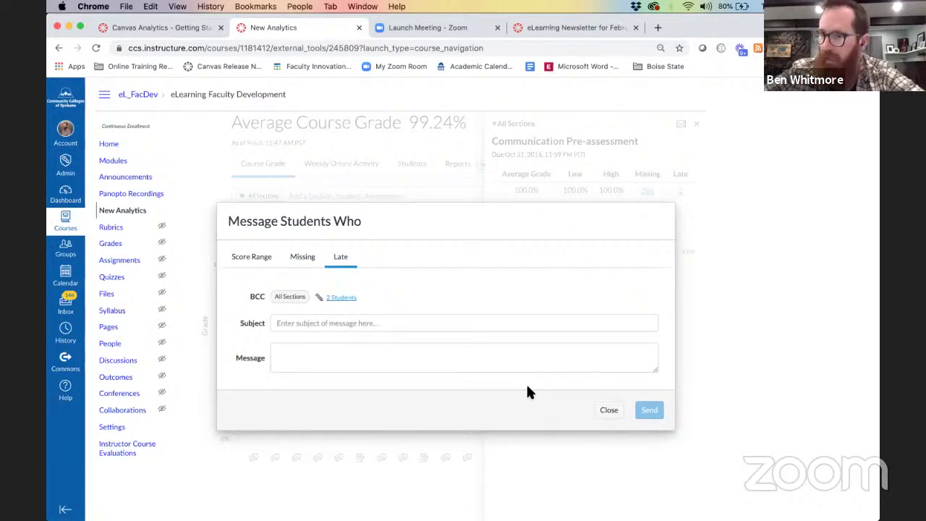
click(612, 412)
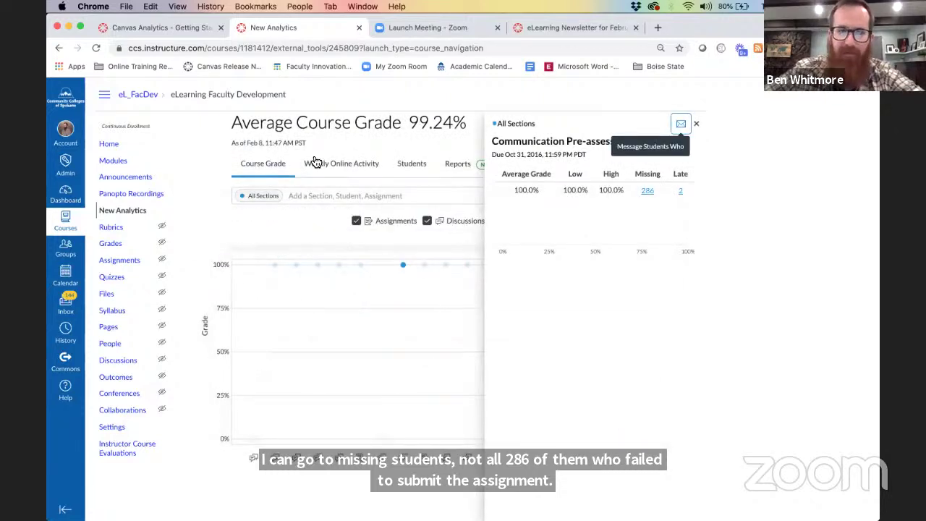
click(696, 124)
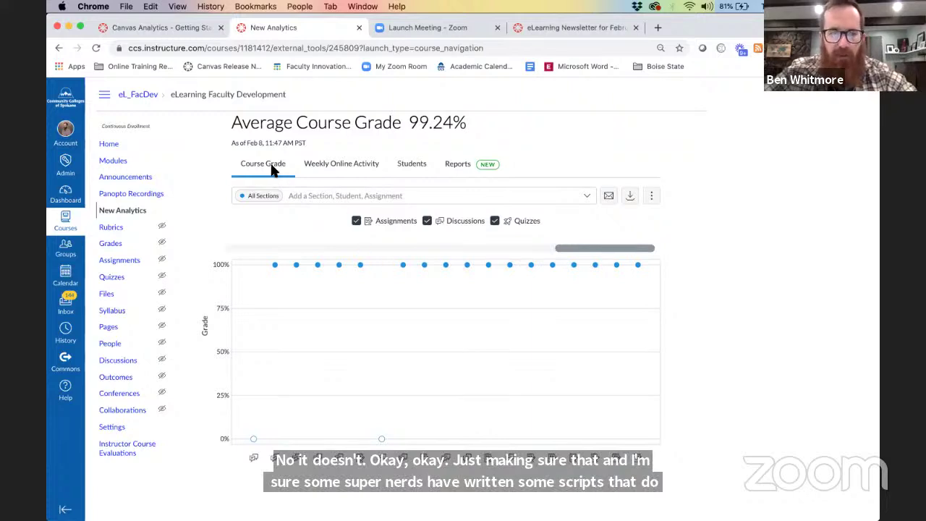
Examine the course's weekly online activity, including the student breakdown for the week of Jan 3–Jan 10
mouse_move(570, 253)
mouse_down()
mouse_move(460, 258)
mouse_move(557, 255)
mouse_move(576, 265)
mouse_up()
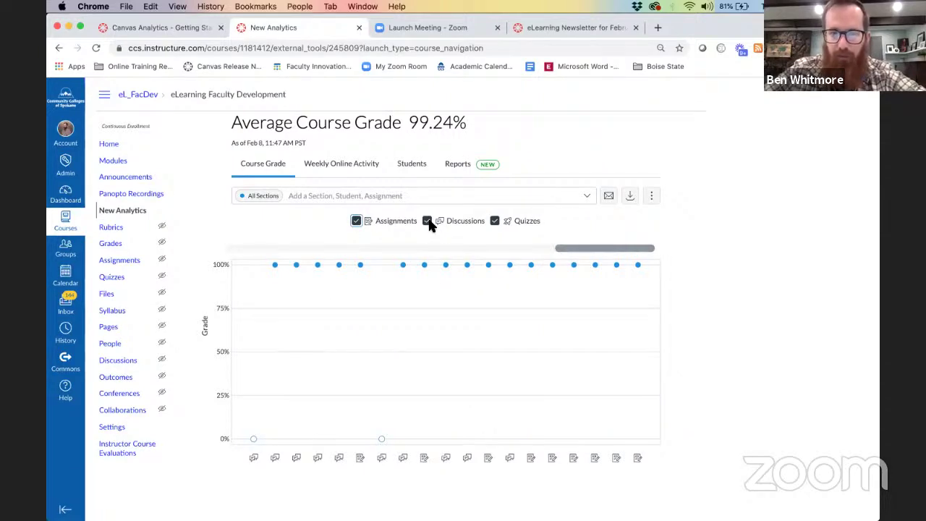
click(344, 167)
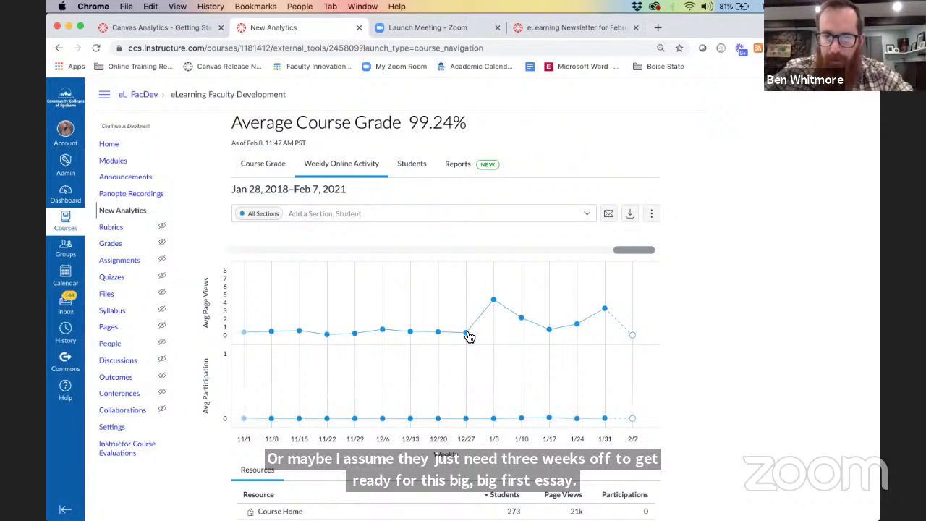
mouse_move(469, 337)
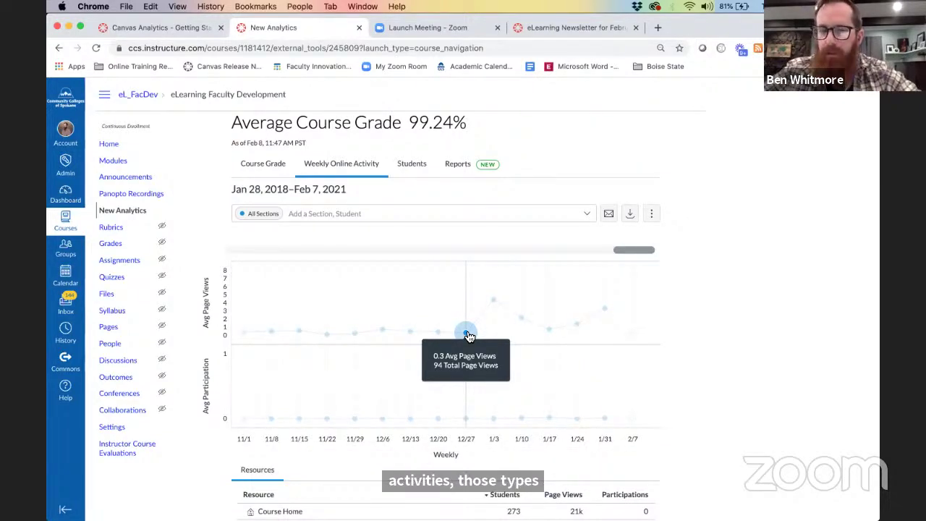
click(493, 303)
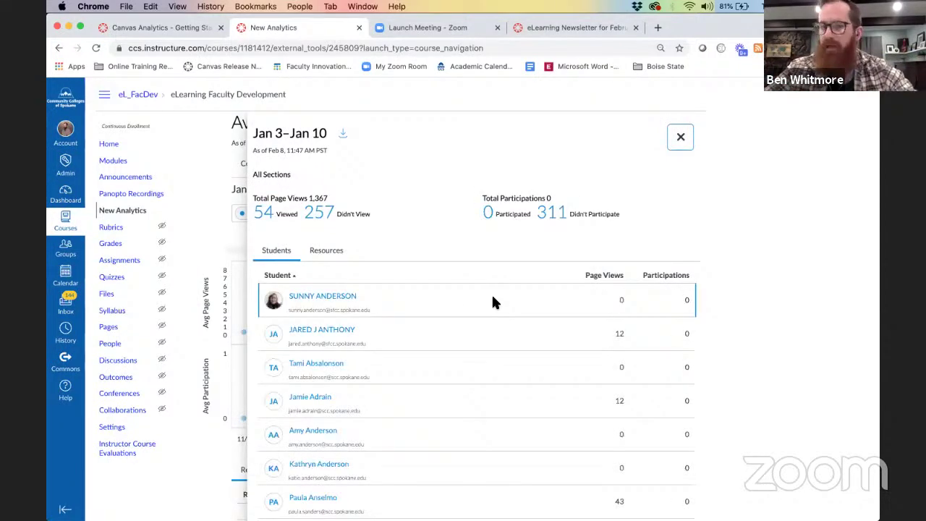
click(681, 138)
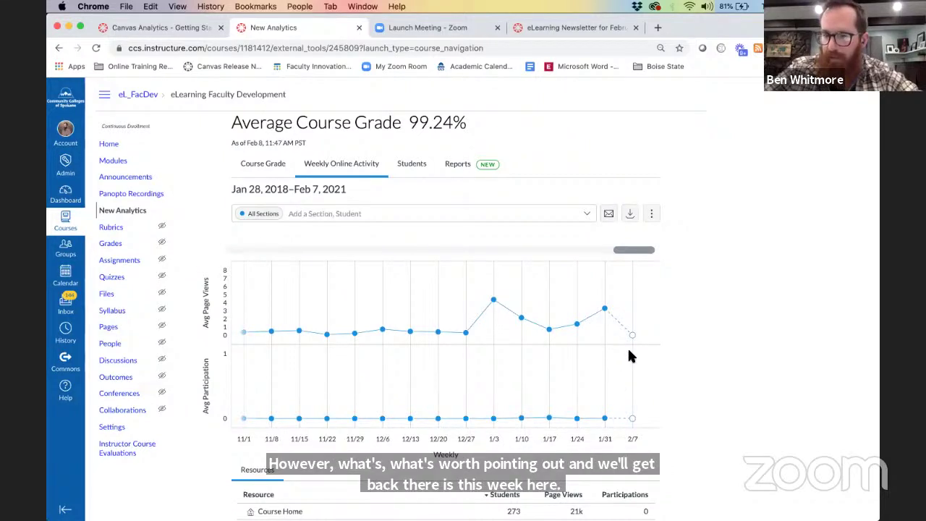
mouse_move(634, 341)
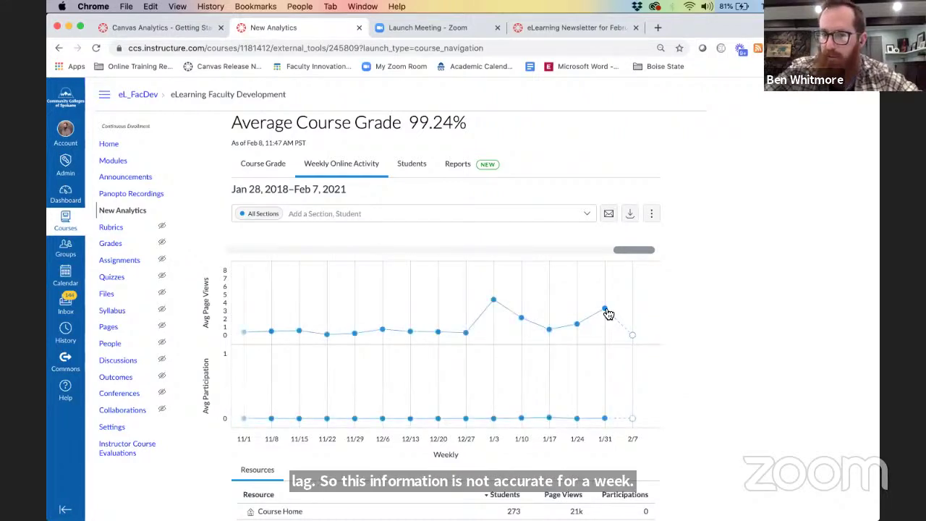
mouse_move(608, 316)
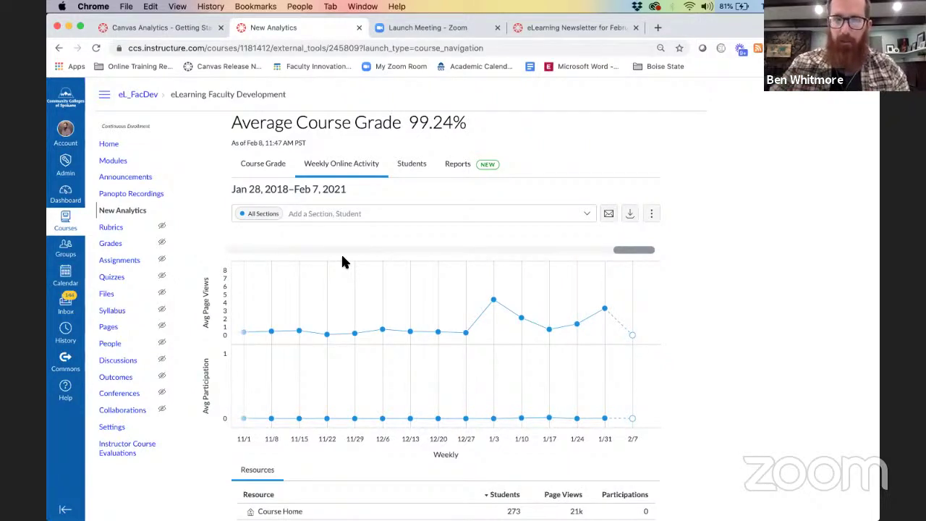
Filter the student analytics to one student by surname to view their activity, and remove the filter
click(406, 171)
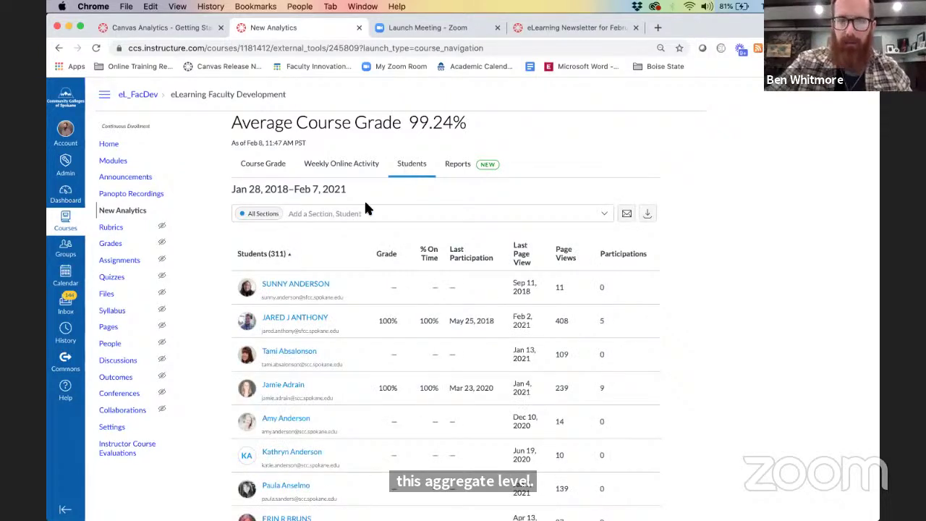
click(353, 214)
text(M)
text(cc)
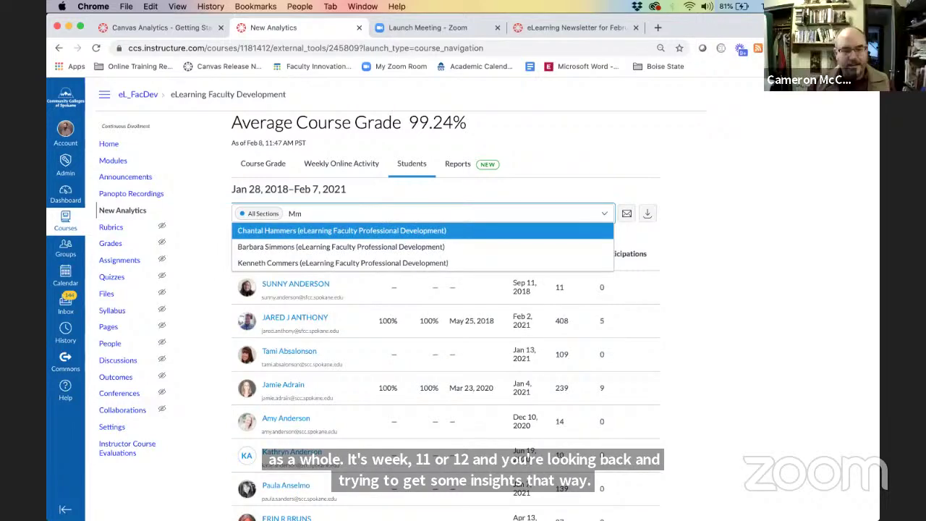
key(BackSpace)
key(BackSpace)
text(c)
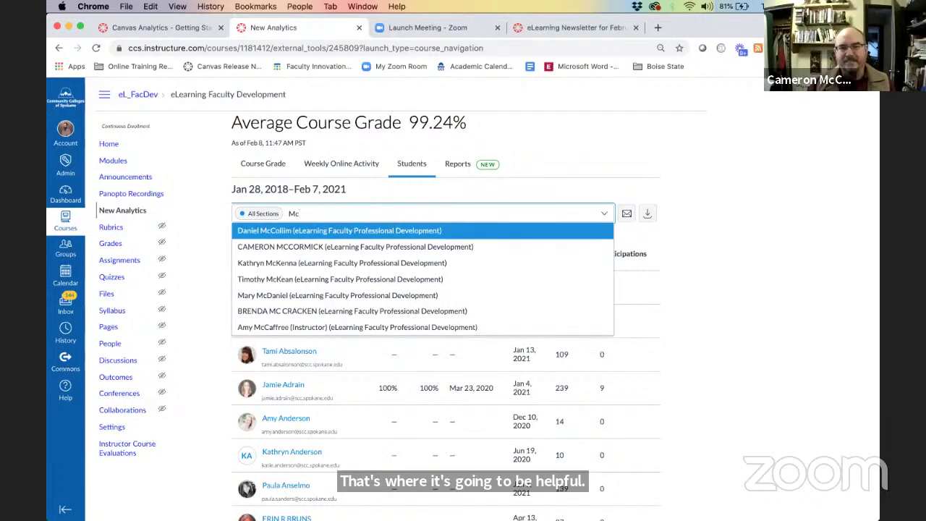
click(315, 246)
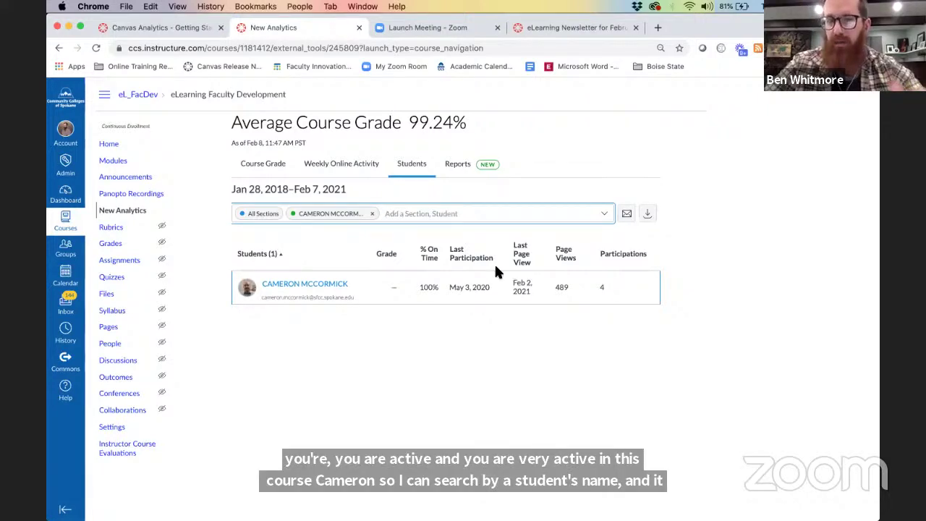
click(373, 214)
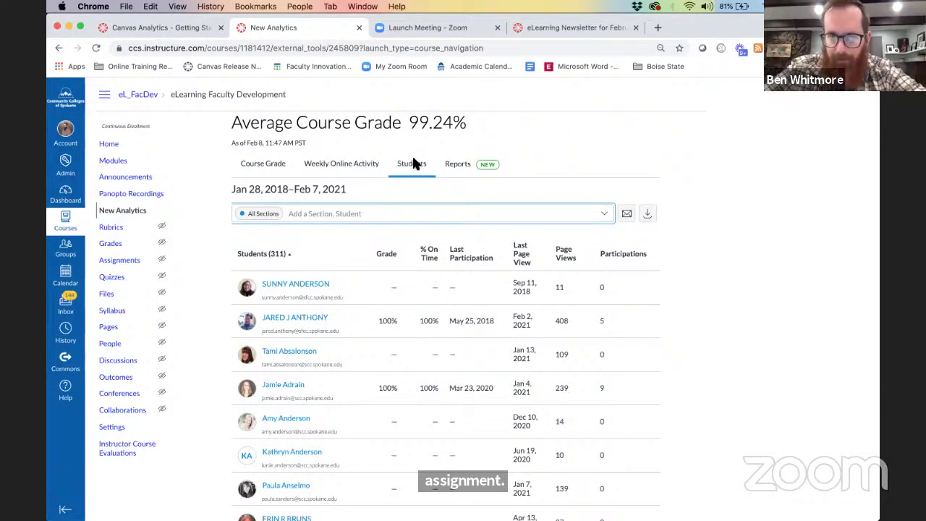
Sort the student list by page views in ascending order and check the score-range messaging options for the list
click(457, 171)
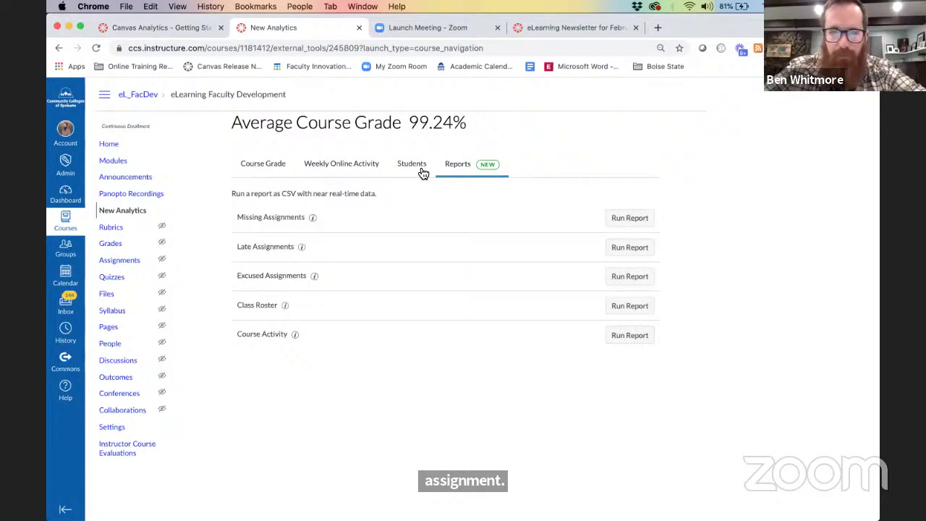
click(409, 165)
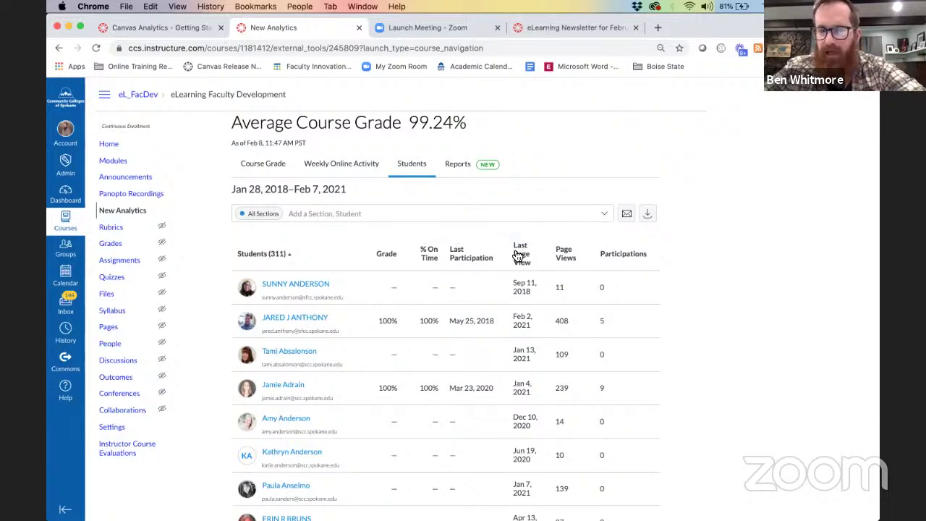
click(565, 254)
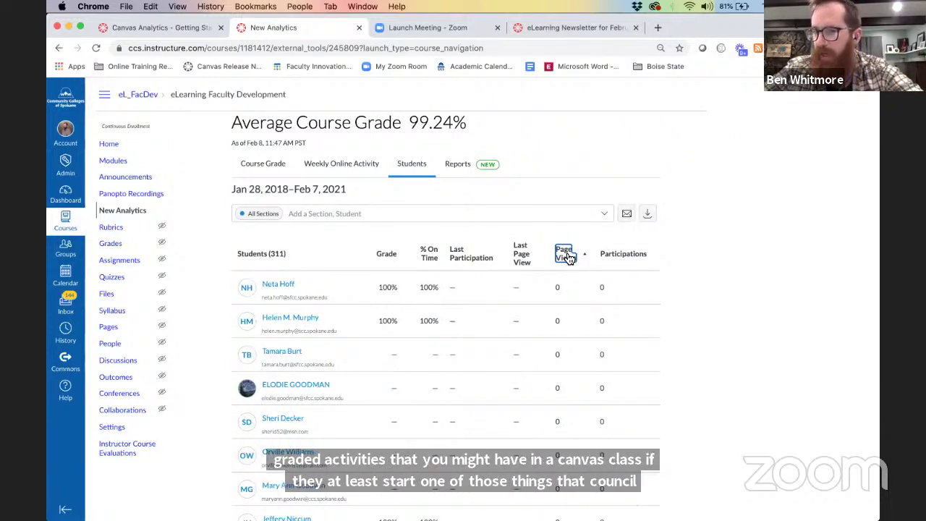
click(568, 257)
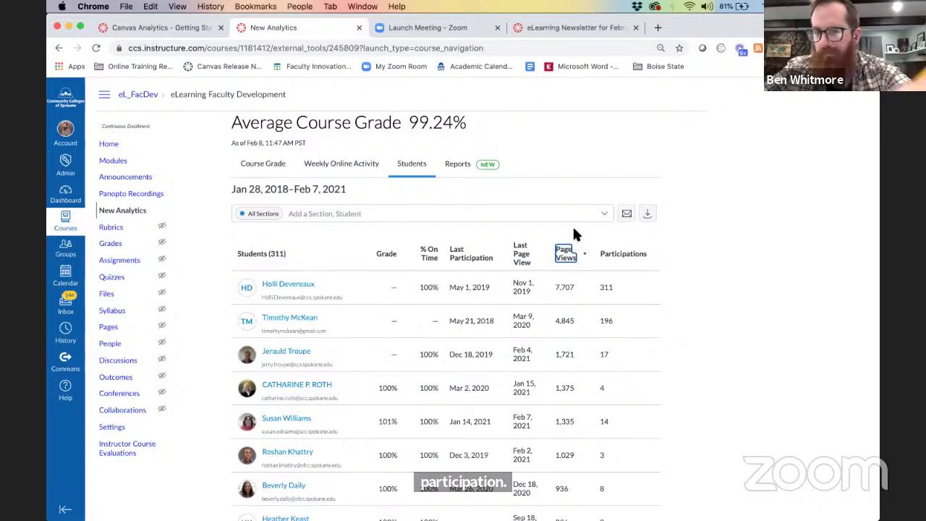
click(568, 257)
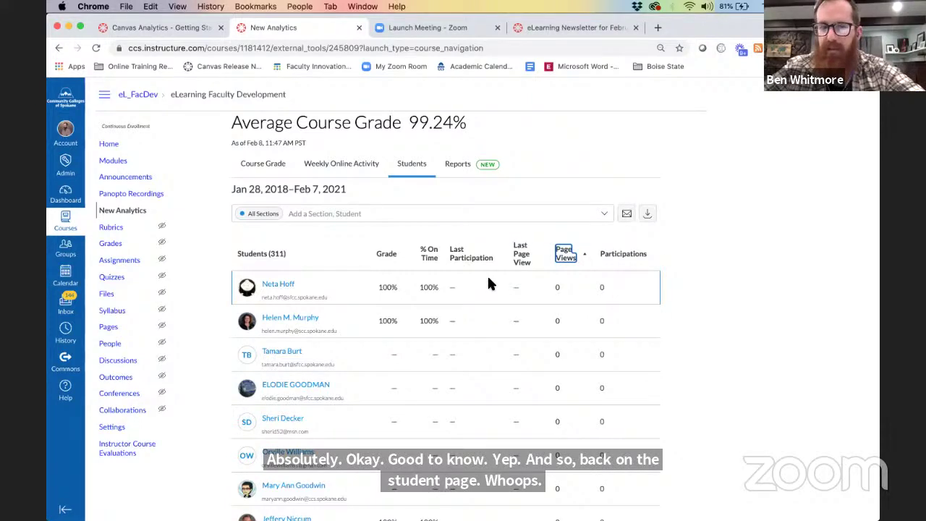
click(628, 214)
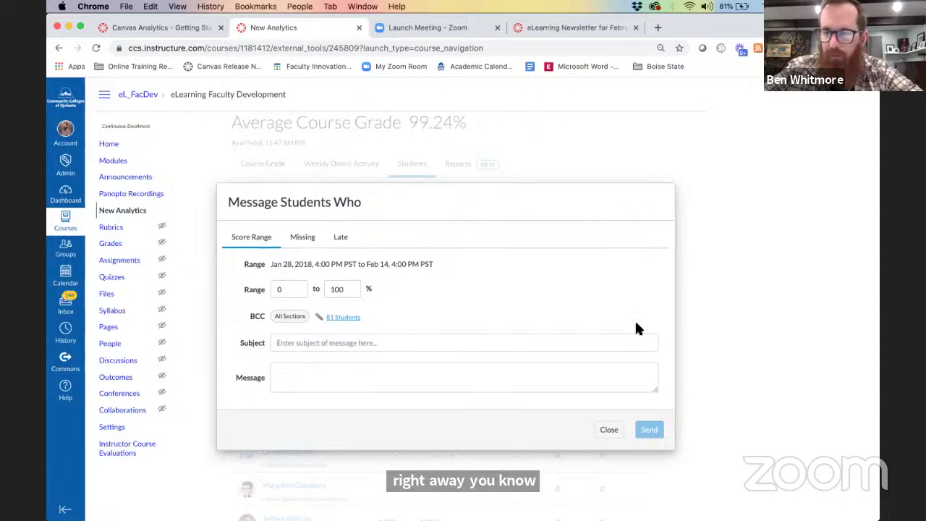
click(609, 431)
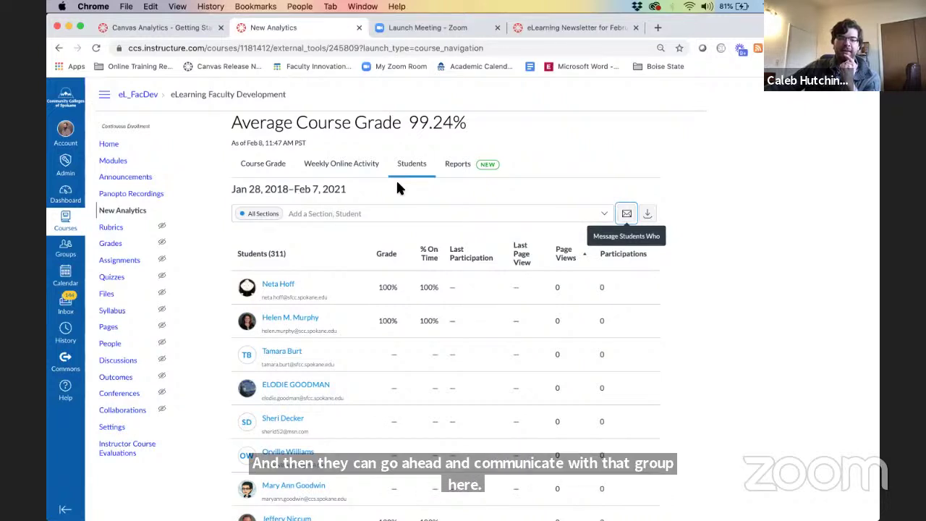
Compare the weekly online activity view with the student list, and check the messaging form for weekly activity
click(329, 164)
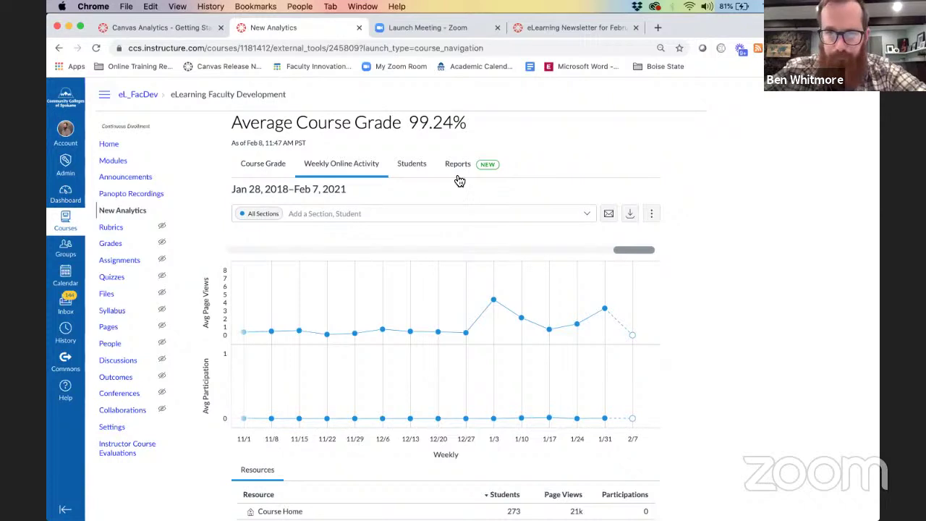
click(413, 163)
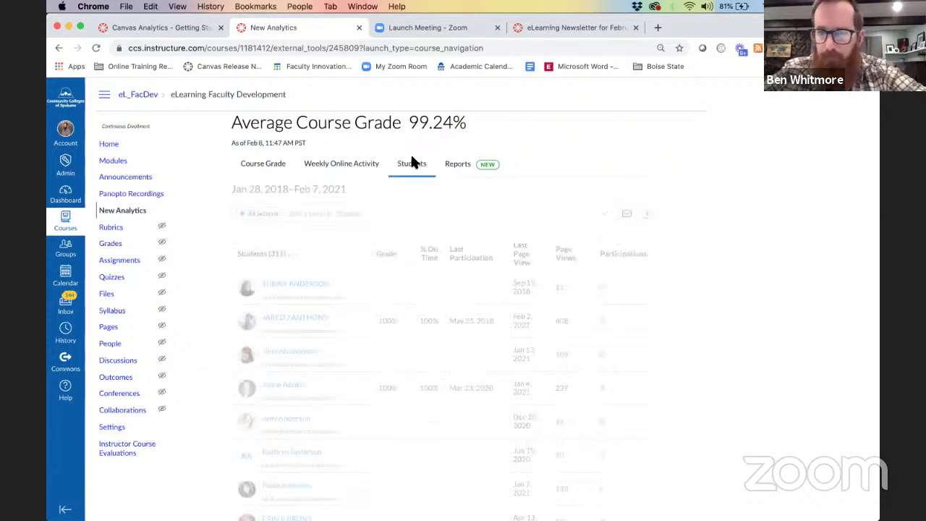
click(345, 171)
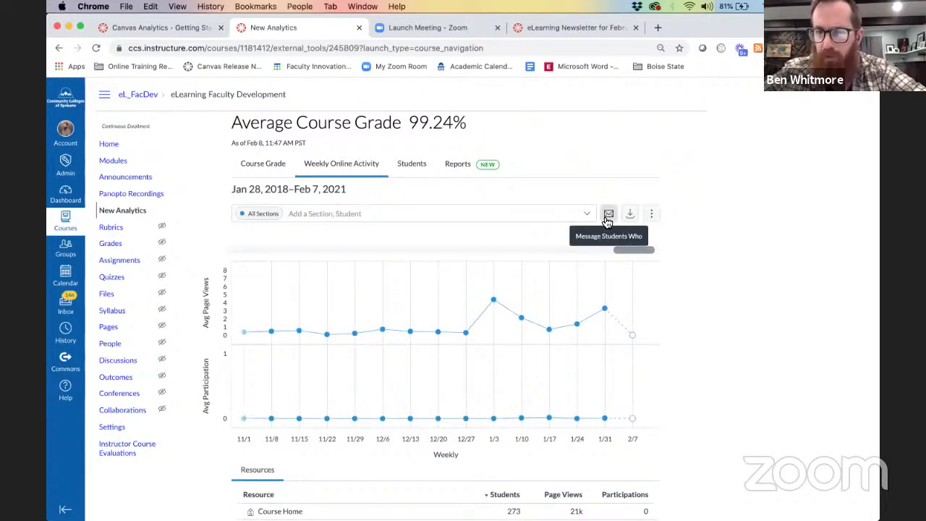
click(608, 214)
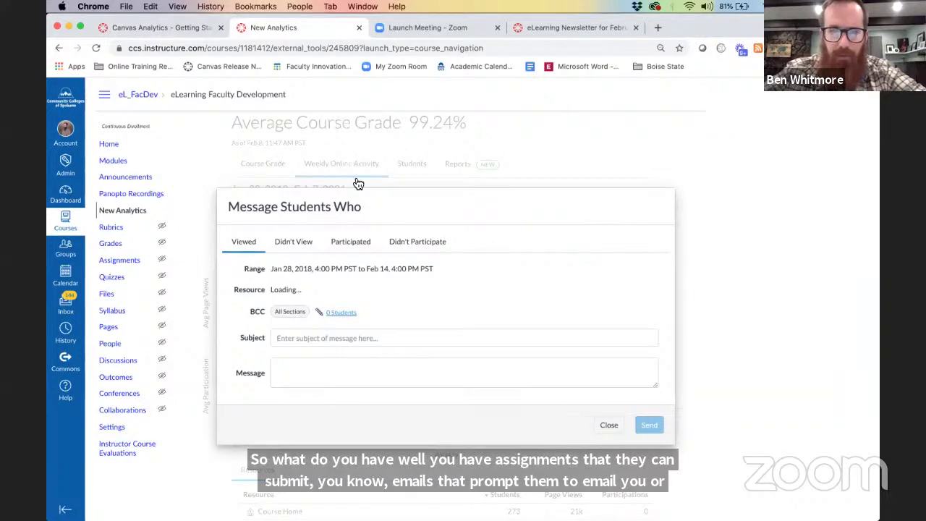
click(330, 162)
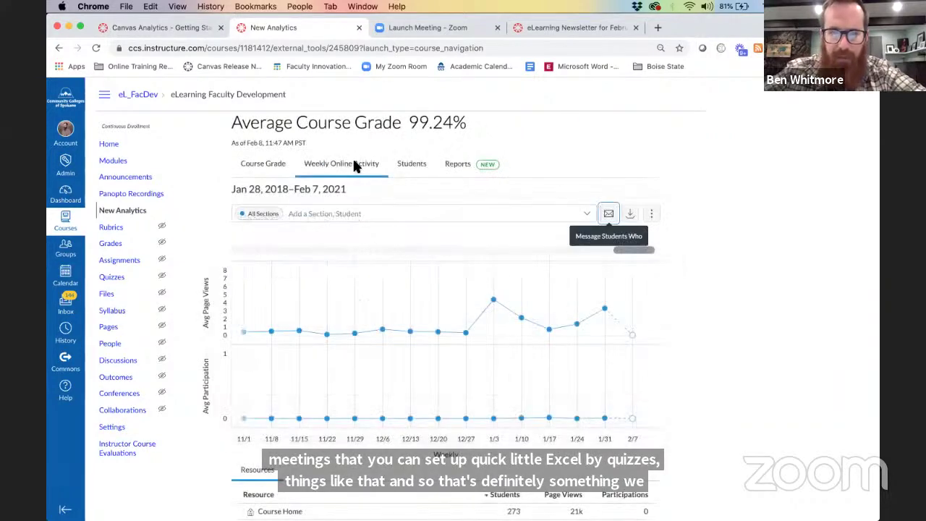
Address a weekly activity message to students who didn't participate in Moving the Needle - Implementing Social Presence
click(608, 215)
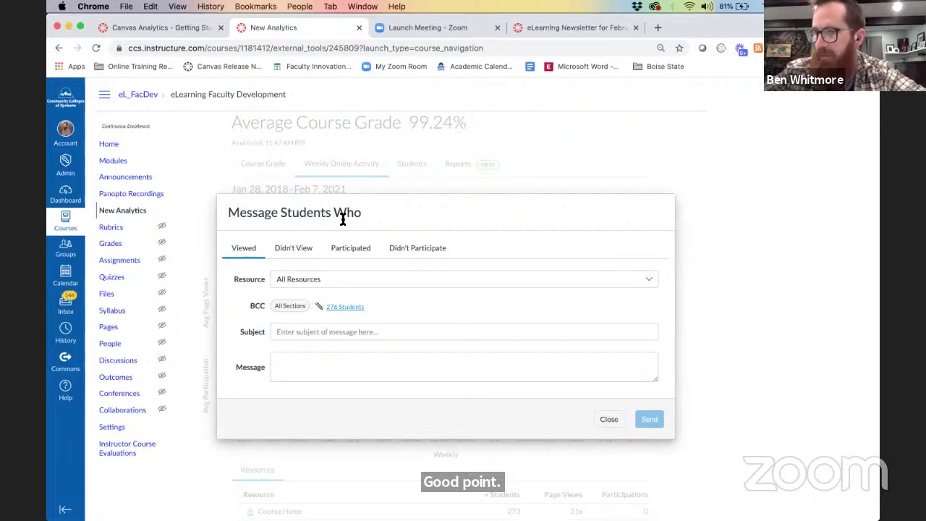
click(411, 253)
click(410, 279)
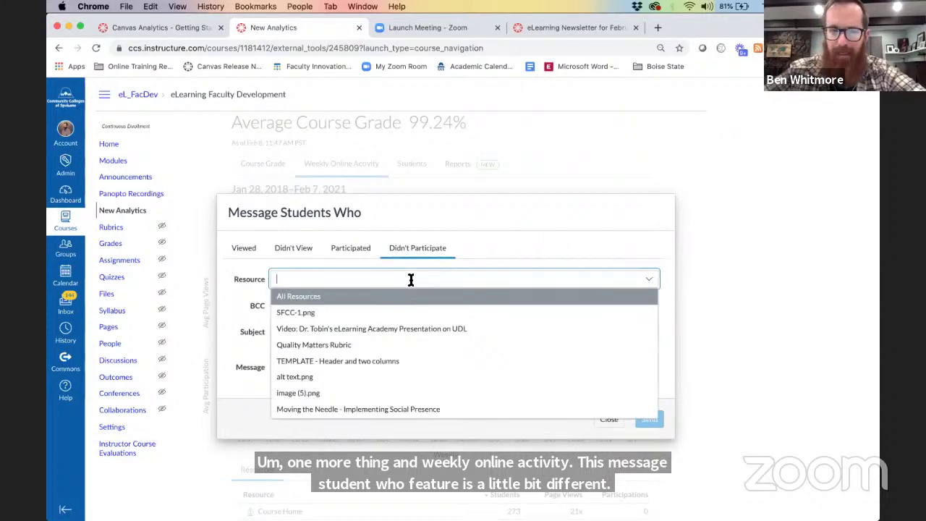
click(383, 410)
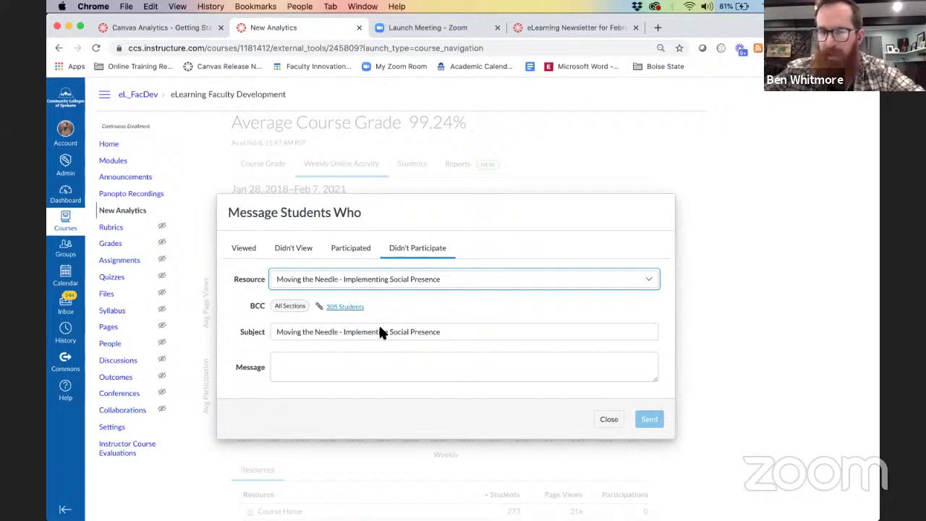
click(369, 379)
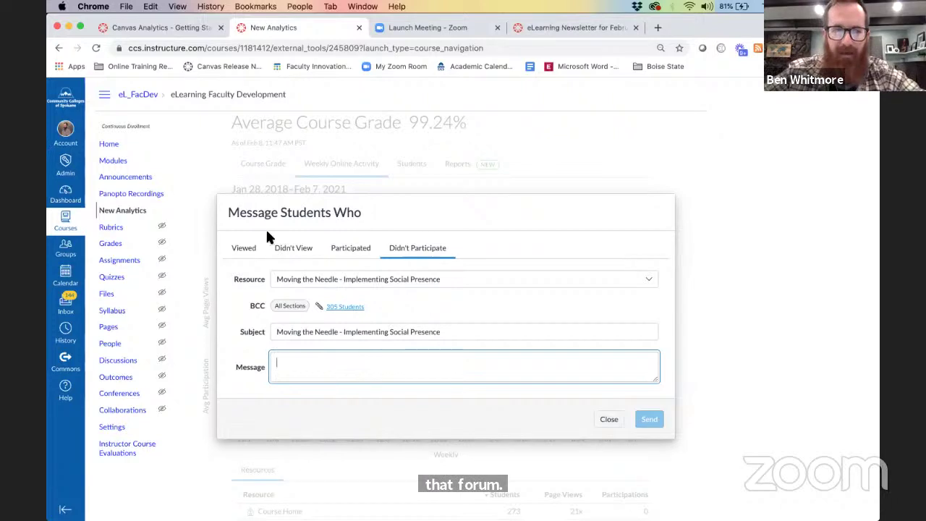
Address the message to students who didn't view the Course Syllabus instead, and close it without sending
click(245, 251)
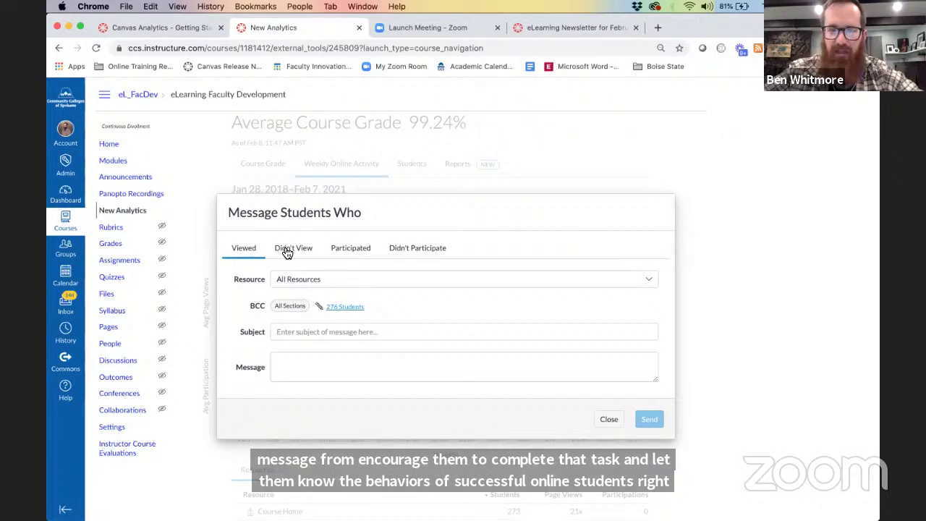
click(287, 251)
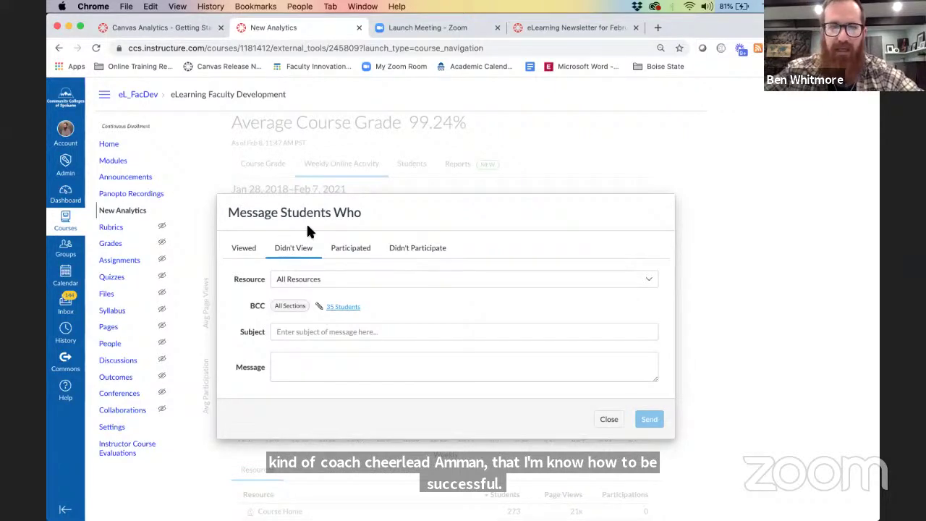
click(299, 278)
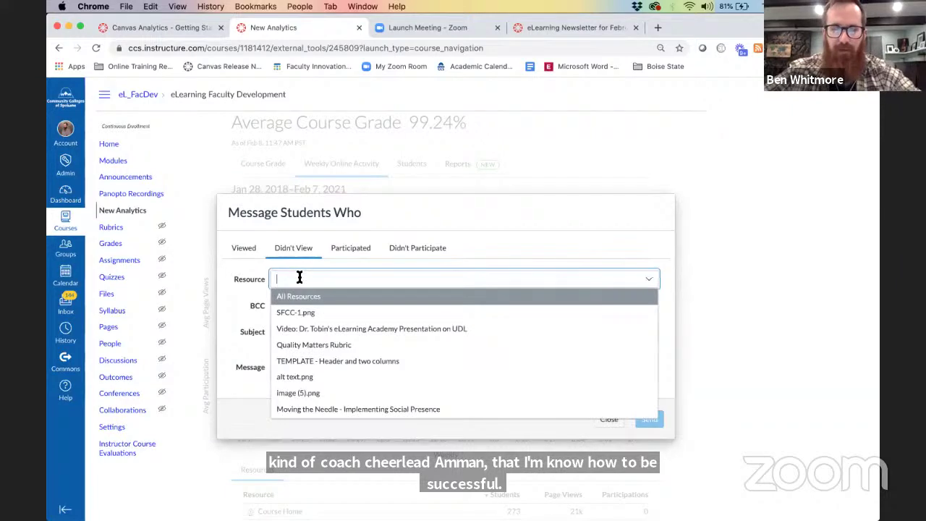
text(sylla)
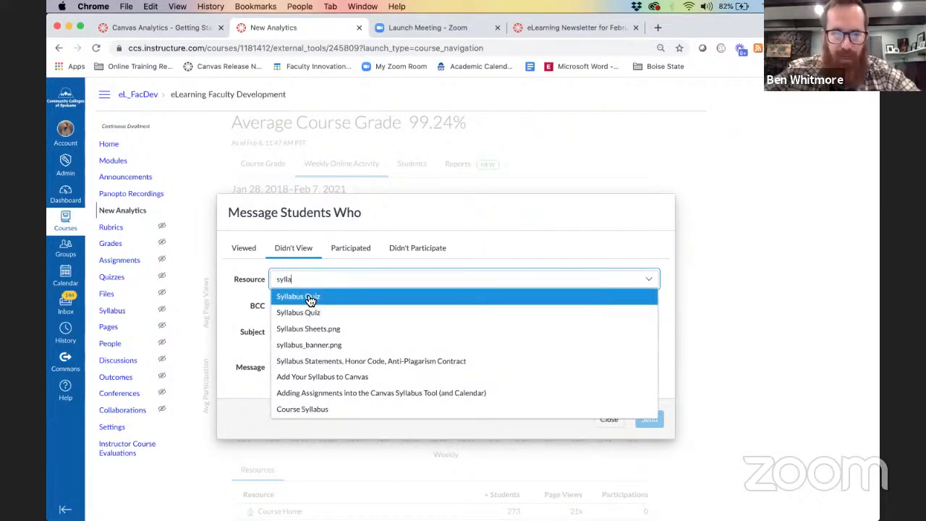
click(311, 409)
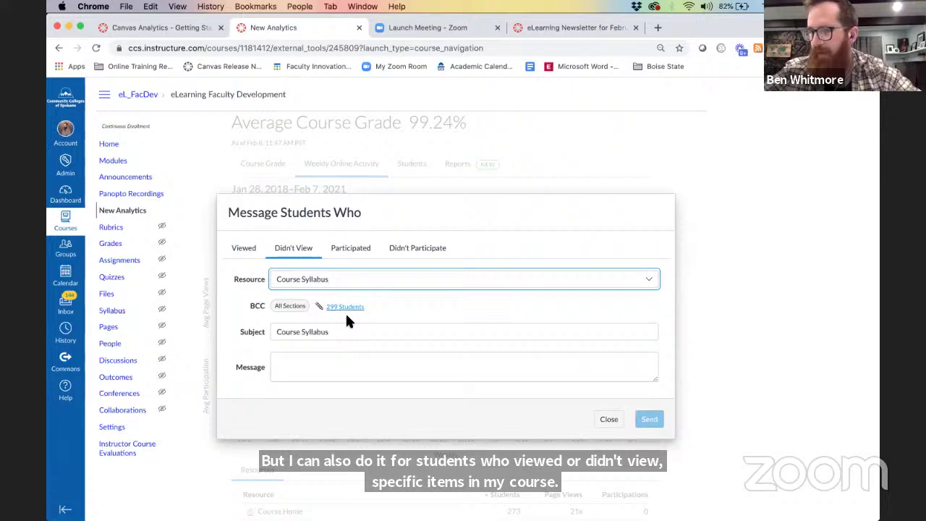
click(347, 355)
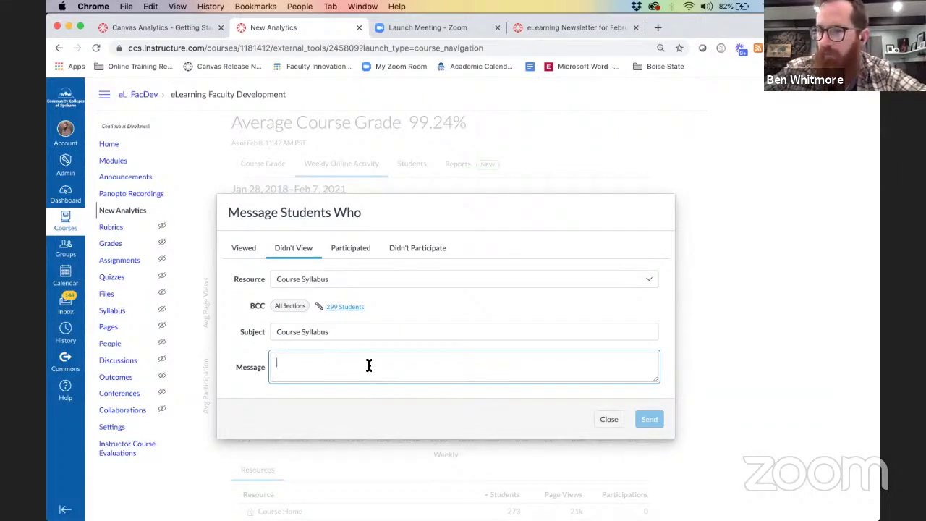
click(612, 428)
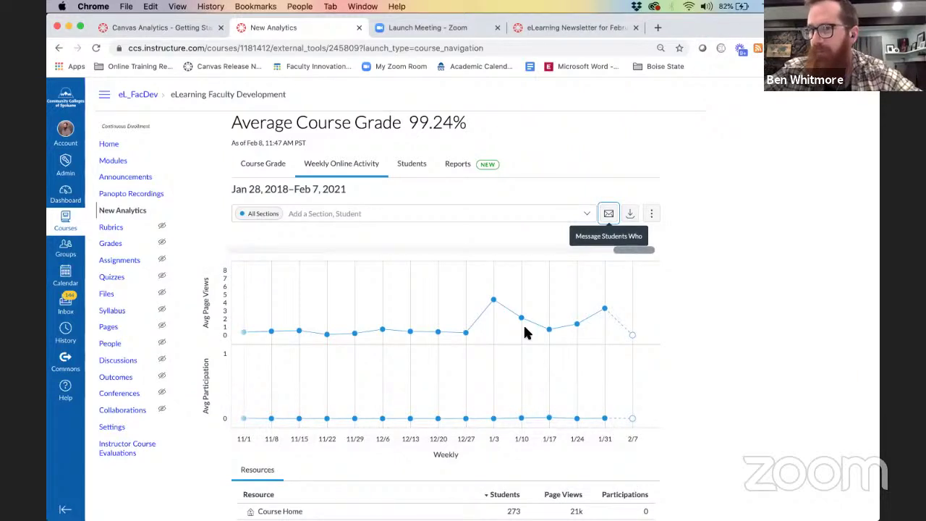
Open the available analytics reports and check the Missing Assignments report without running it
click(461, 165)
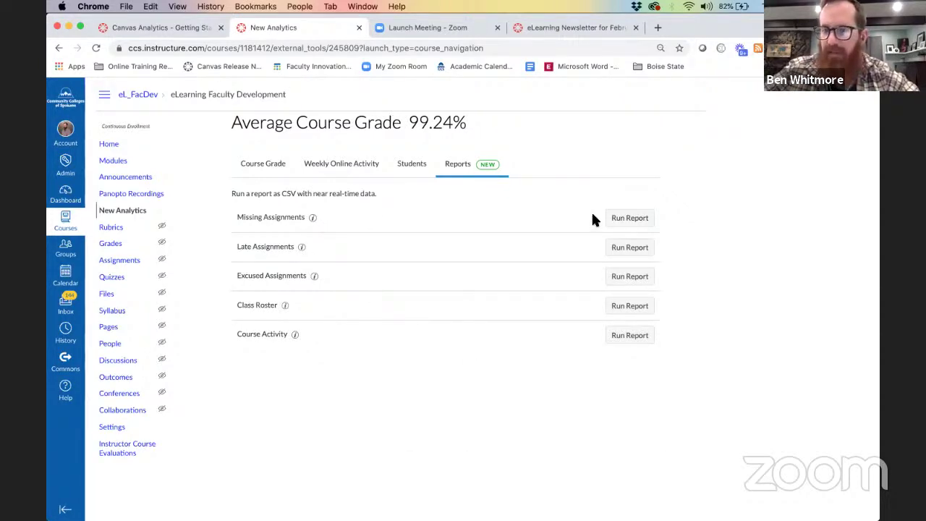
click(622, 217)
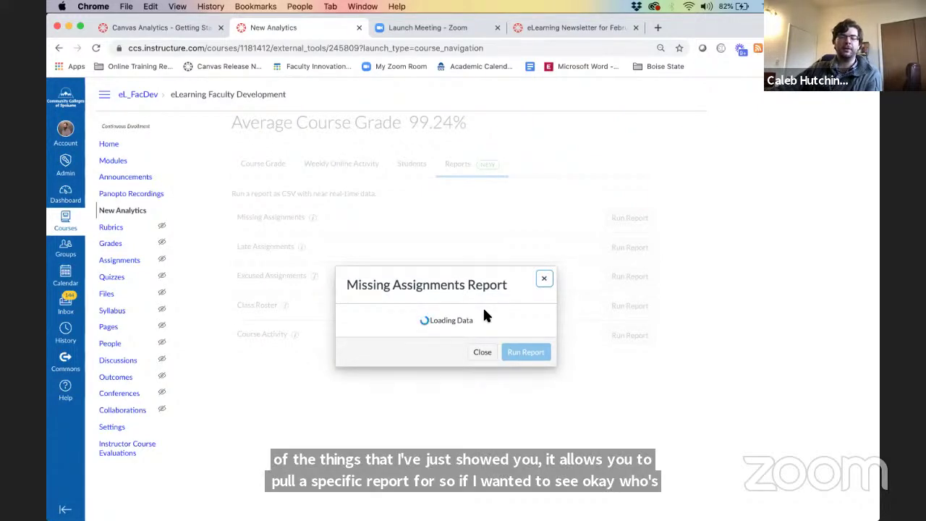
click(490, 355)
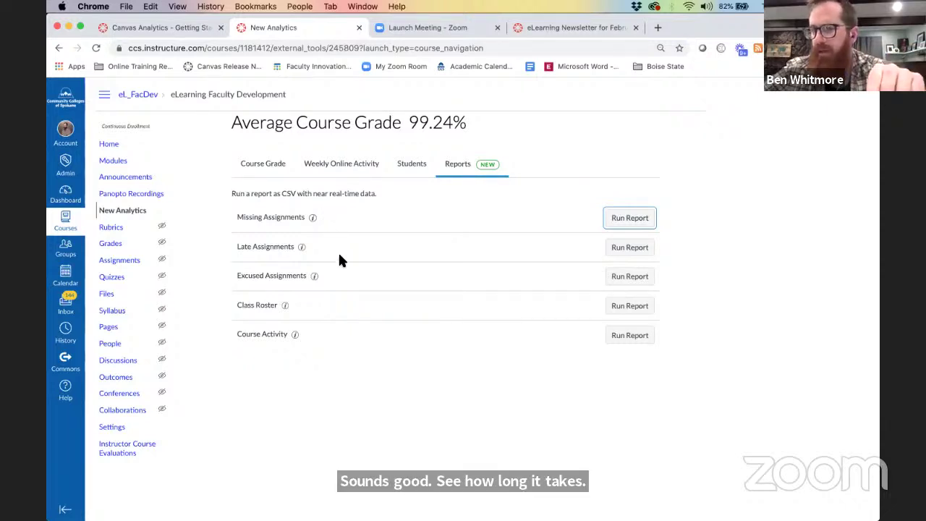
Run the Course Activity report without a filter and open the downloaded CSV in Excel
click(624, 334)
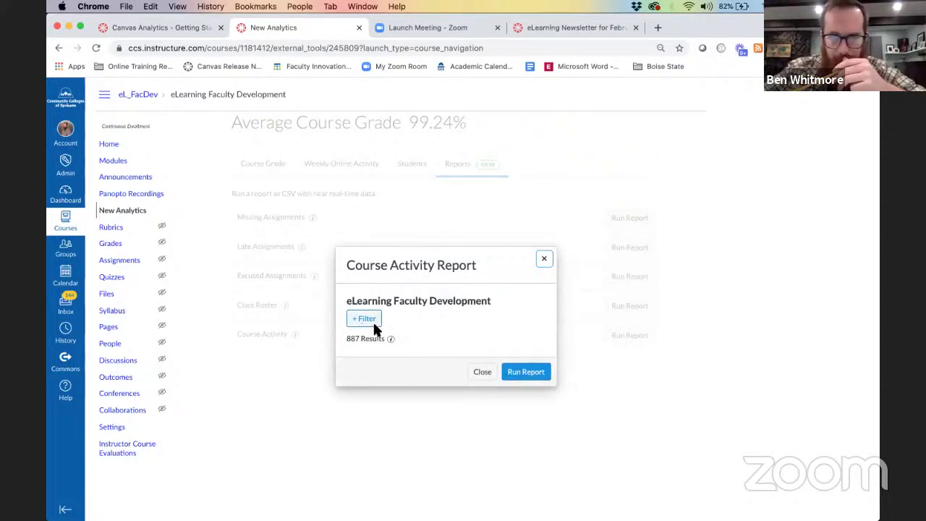
click(522, 375)
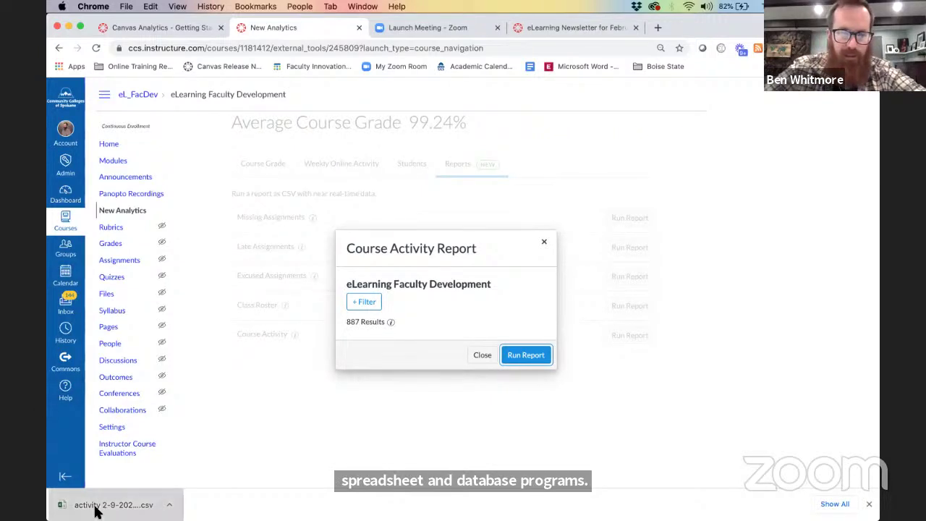
click(72, 505)
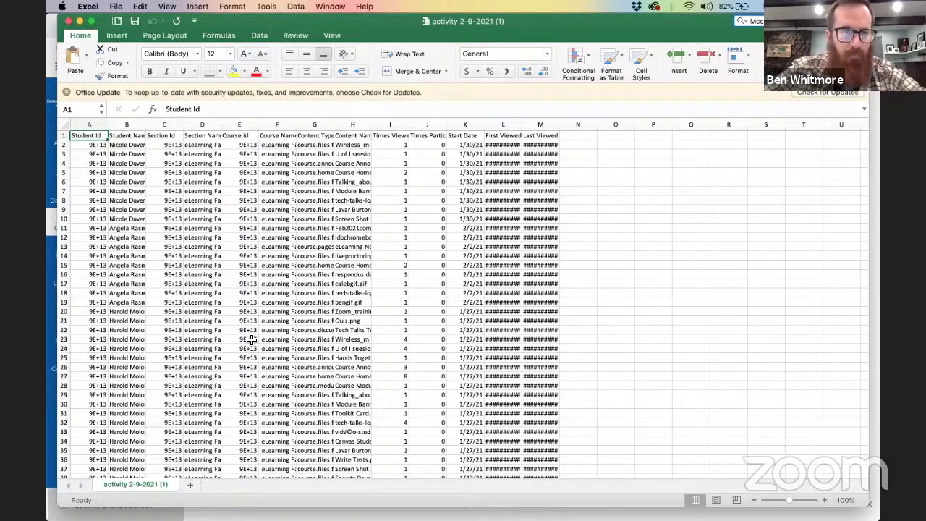
Find one student's activity by surname, and highlight it in B79:H88 with the student name and content name columns widened
click(573, 249)
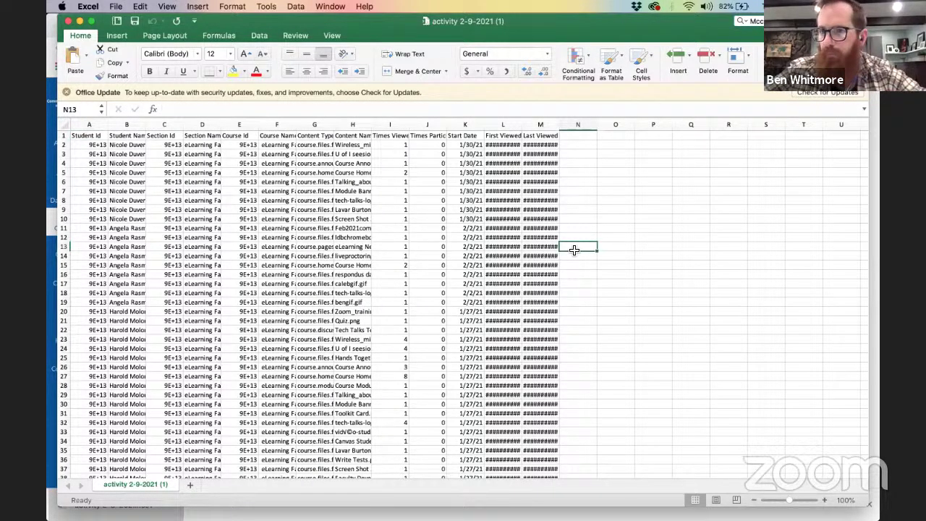
key(Return)
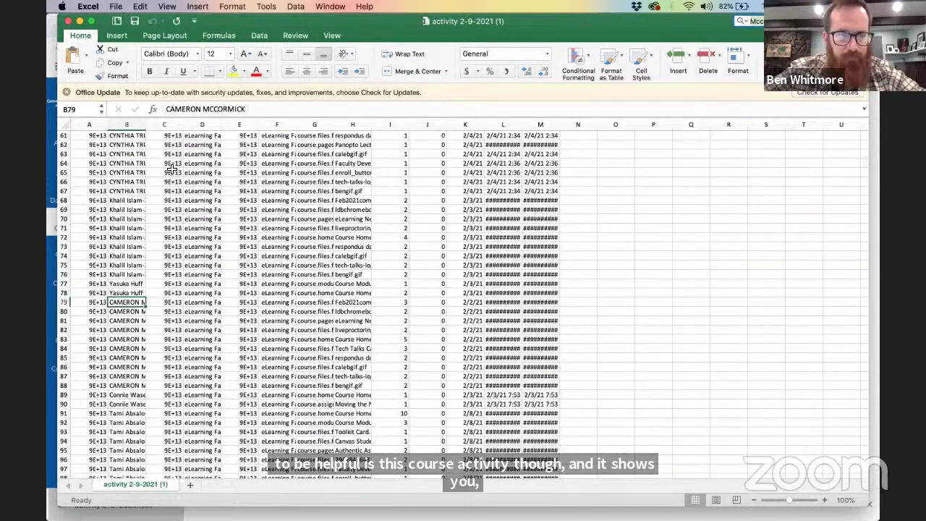
drag(146, 124, 224, 139)
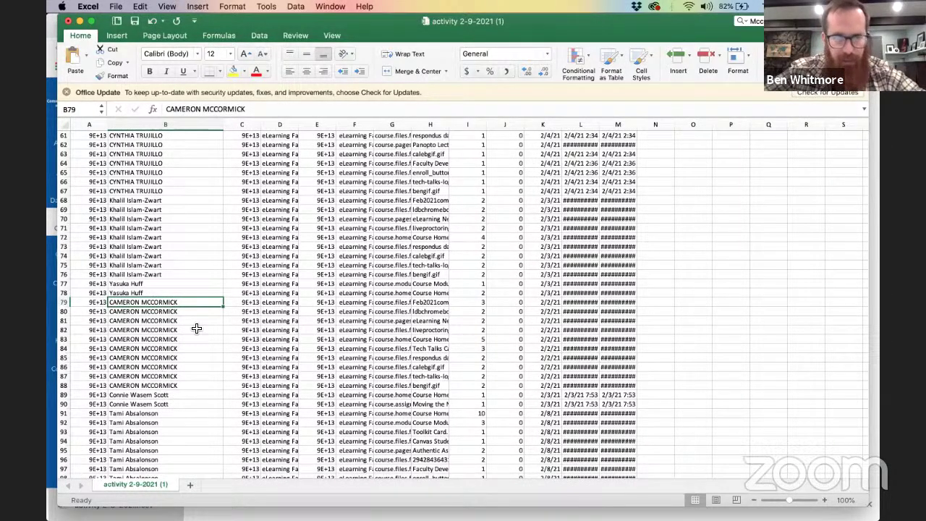
mouse_move(265, 124)
mouse_down()
mouse_move(317, 127)
mouse_move(256, 126)
mouse_up()
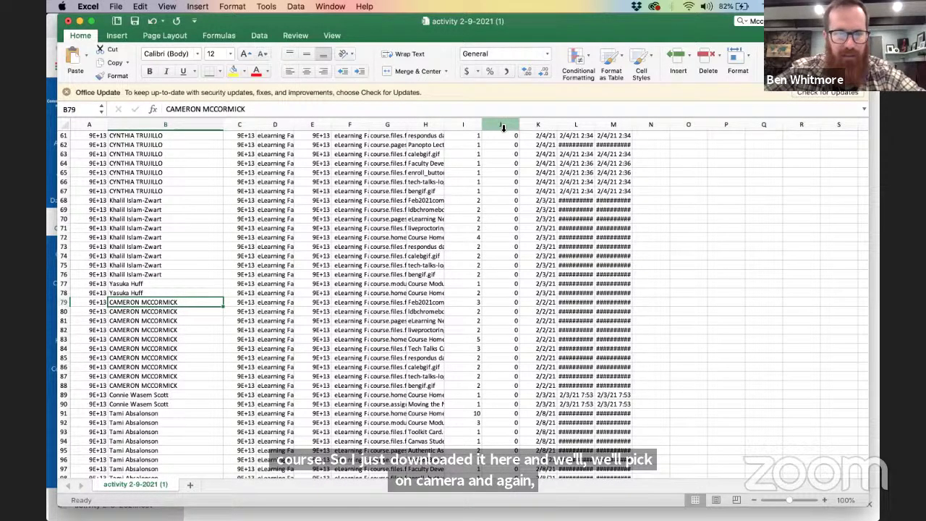
drag(442, 127, 502, 128)
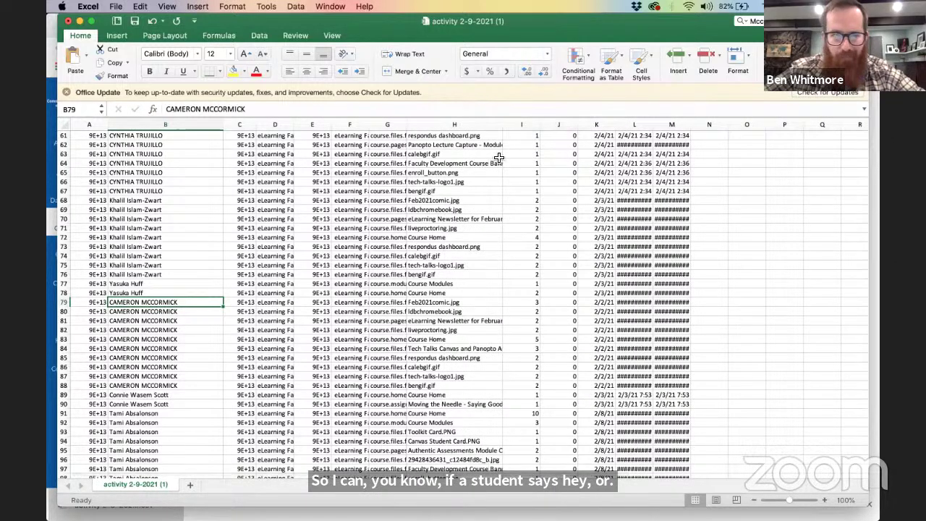
drag(197, 302, 431, 386)
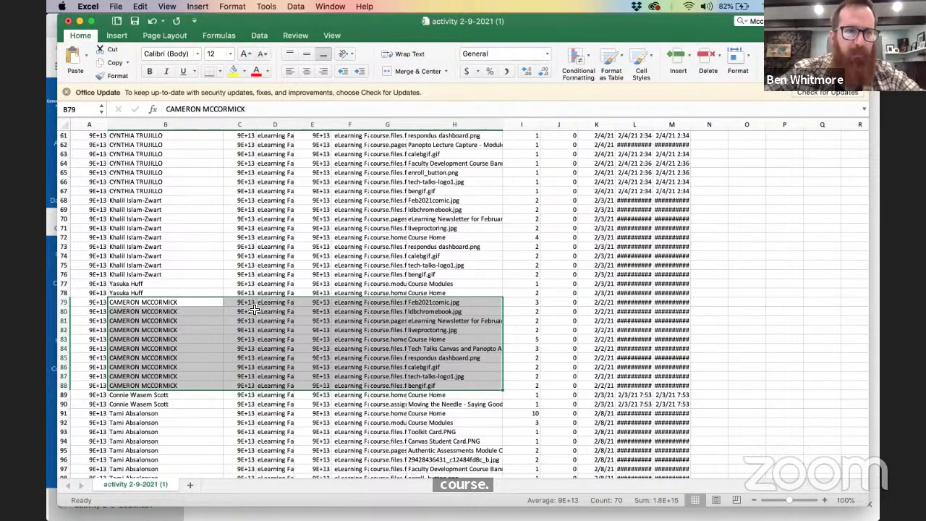
Return to Canvas in Chrome, close the Course Activity report, and open the course's Panopto Recordings
click(79, 21)
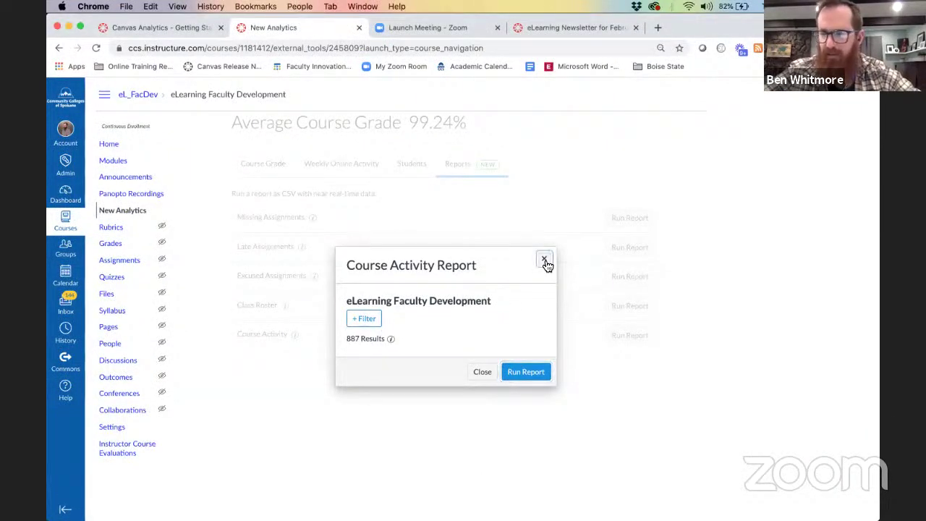
click(544, 244)
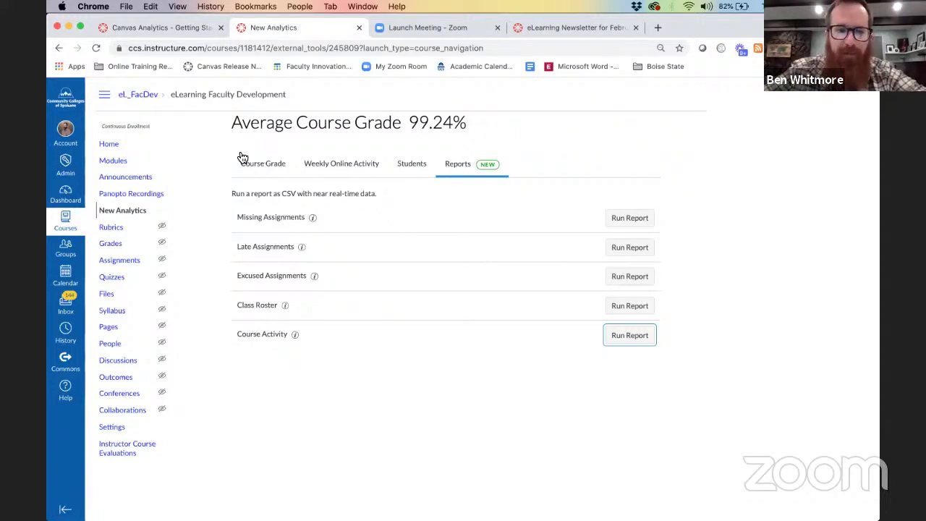
click(153, 198)
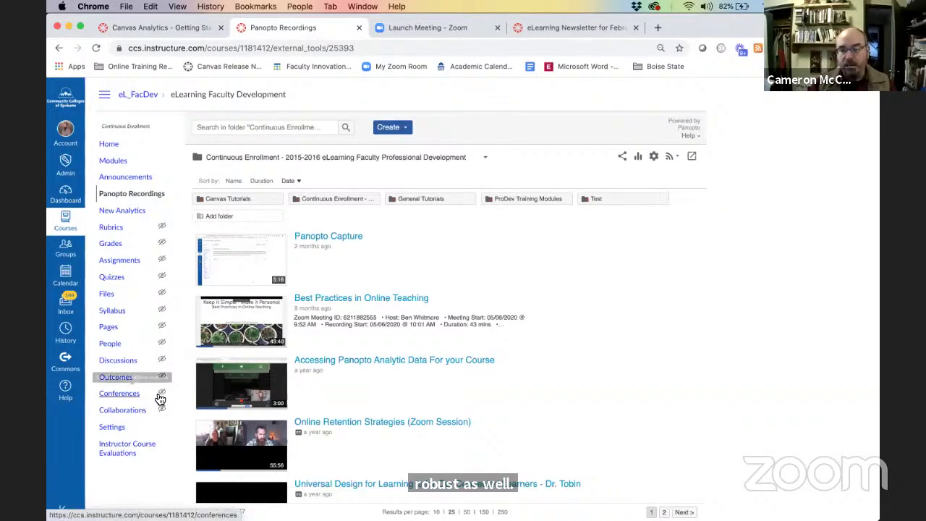
Open the course settings and examine the visible and hidden items in the course navigation
click(111, 430)
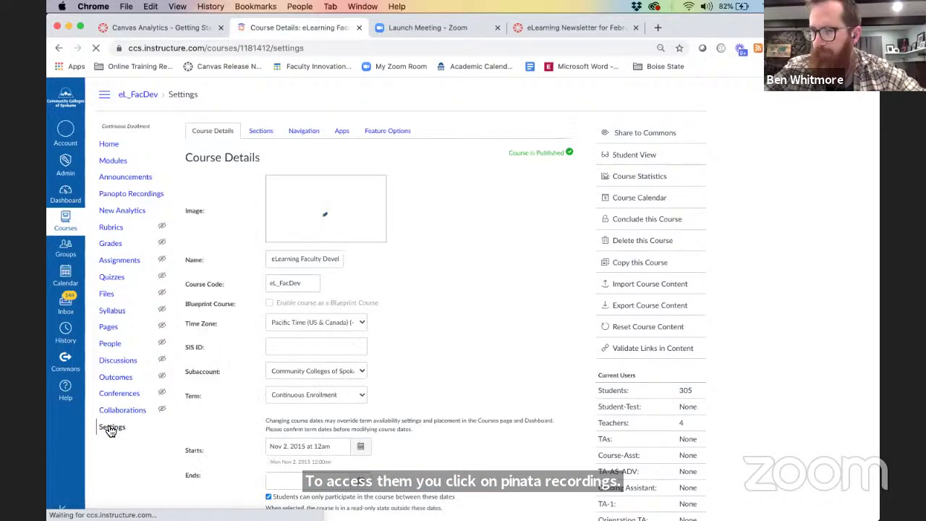
click(304, 131)
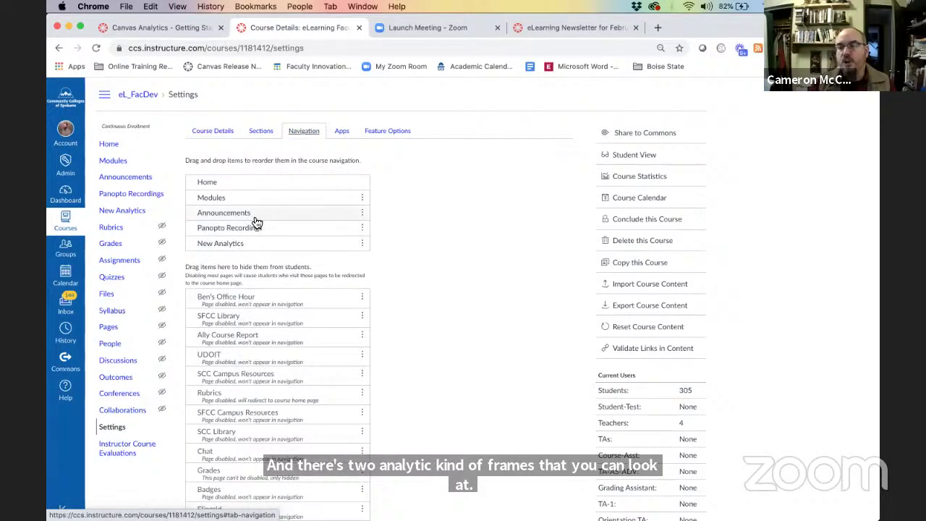
scroll(389, 437, down, 1)
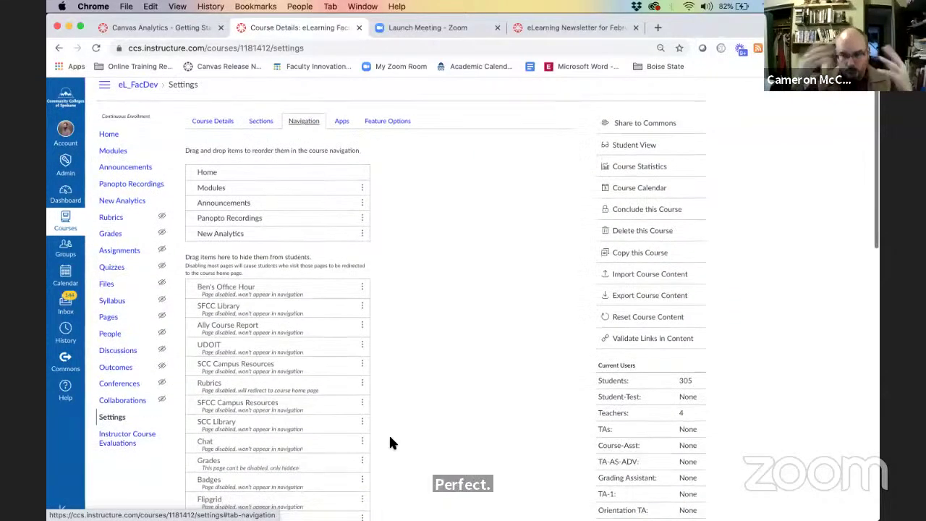
scroll(391, 443, down, 1)
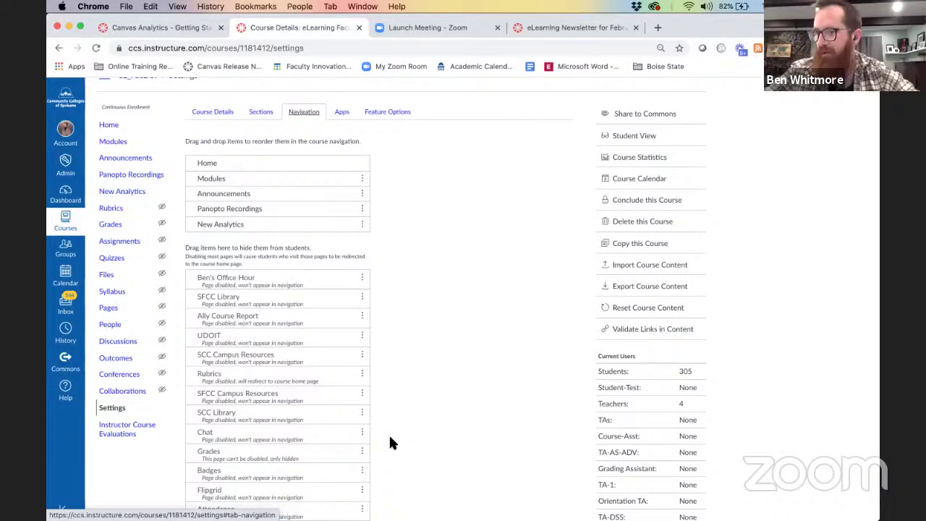
Check the rest of the course navigation list, and open the analytics of the course's Panopto Recordings folder
scroll(390, 441, down, 3)
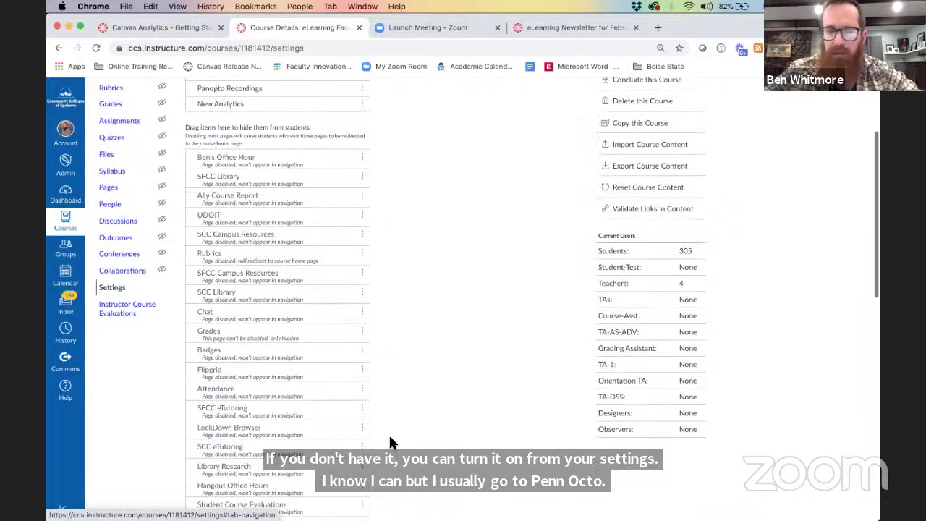
scroll(390, 441, down, 10)
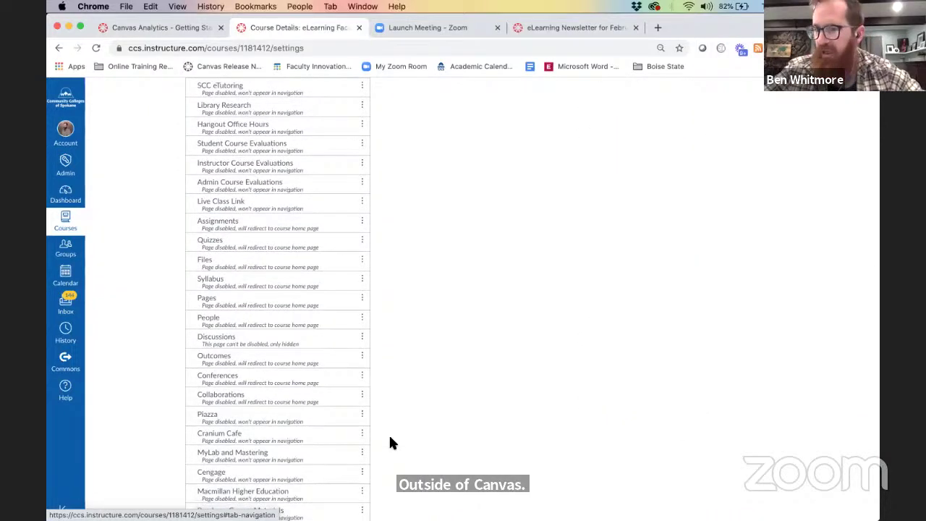
scroll(391, 443, down, 1)
scroll(390, 442, up, 15)
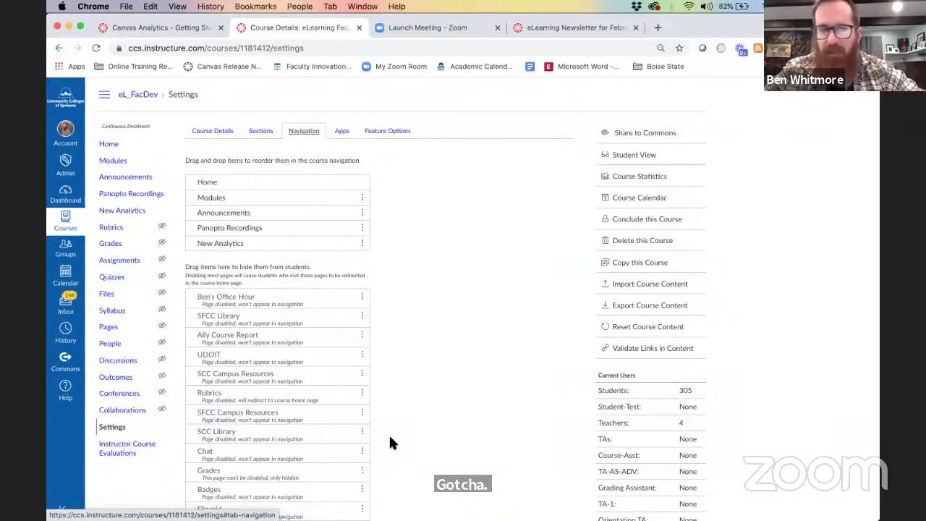
click(148, 192)
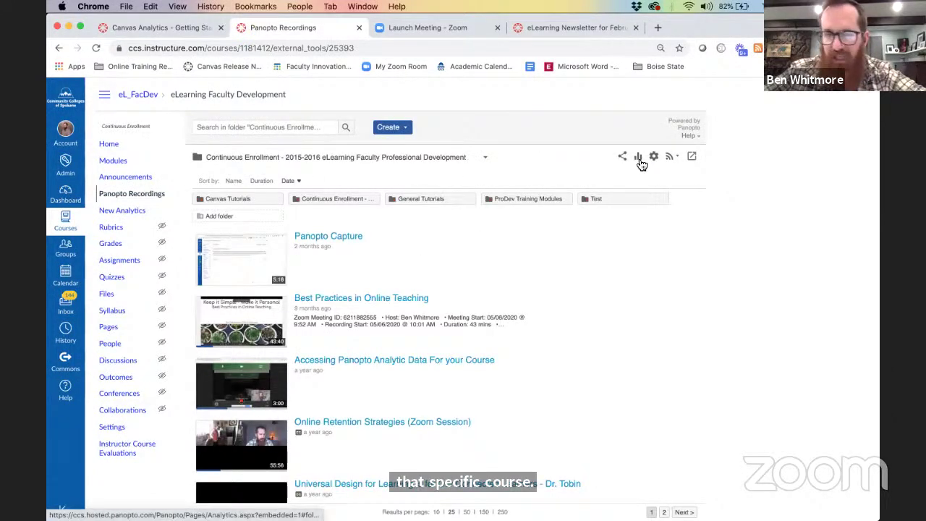
mouse_move(365, 230)
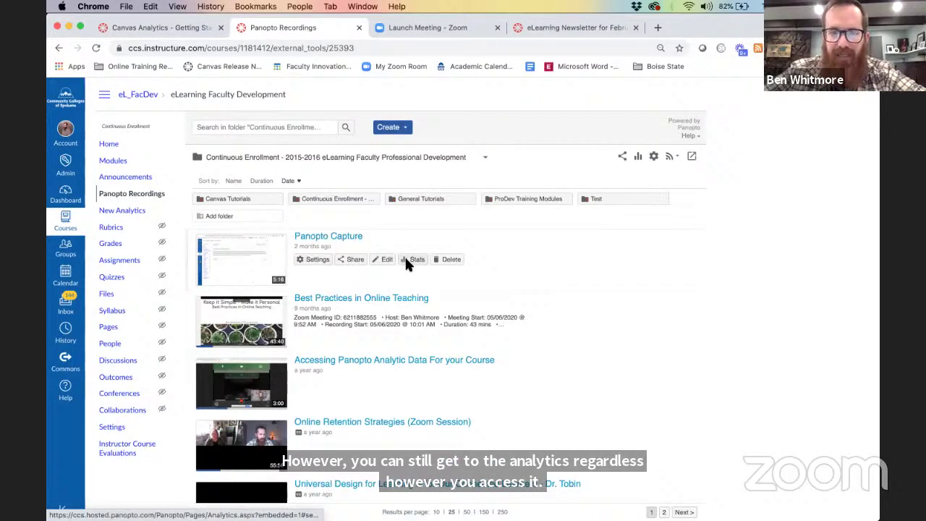
mouse_move(407, 319)
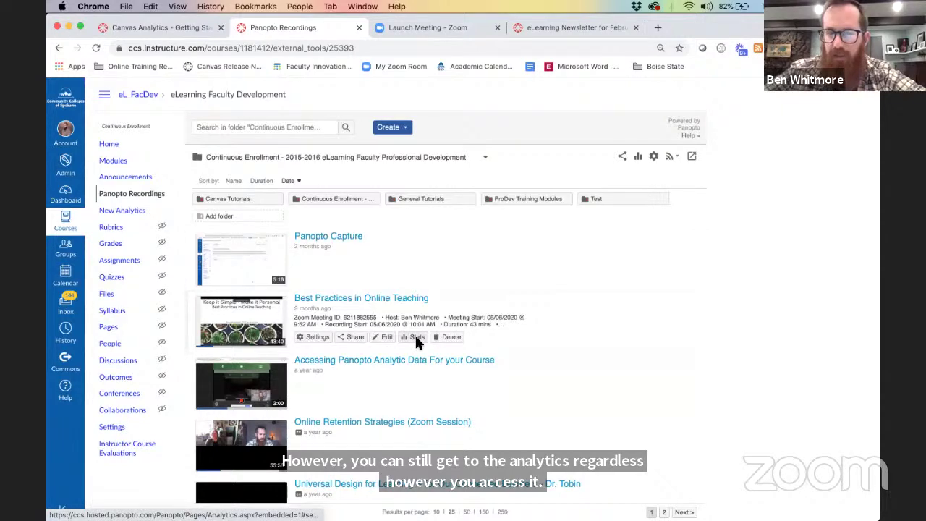
scroll(635, 170, up, 3)
click(641, 158)
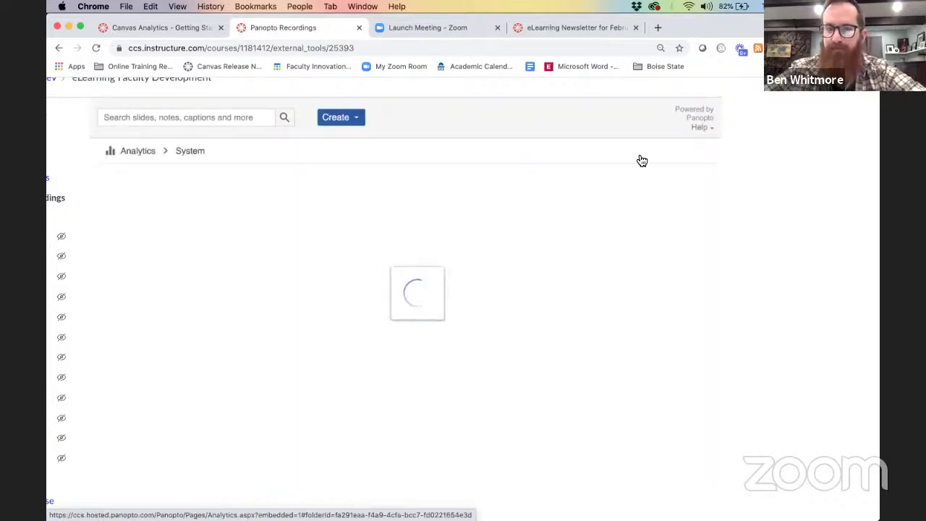
scroll(642, 160, down, 3)
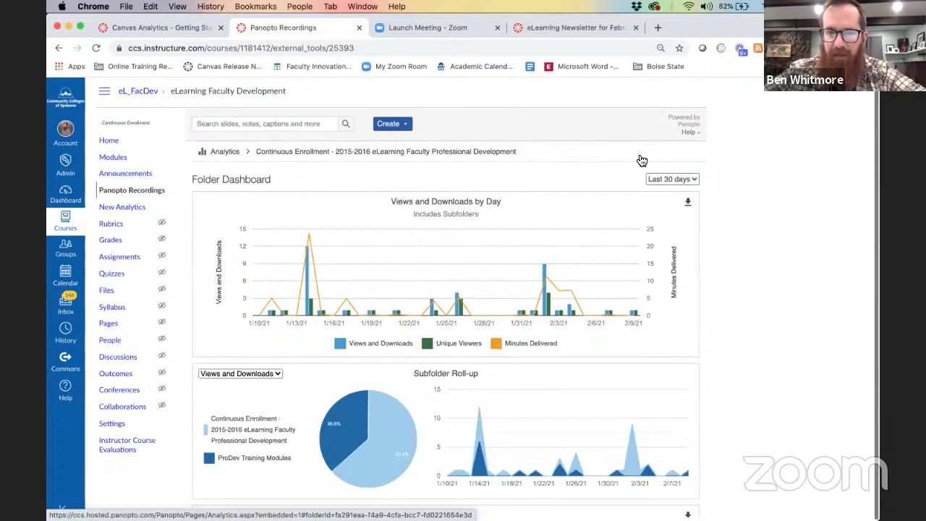
Set the folder dashboard's date range to Any time and review the views, subfolder roll-up and top sessions
click(673, 179)
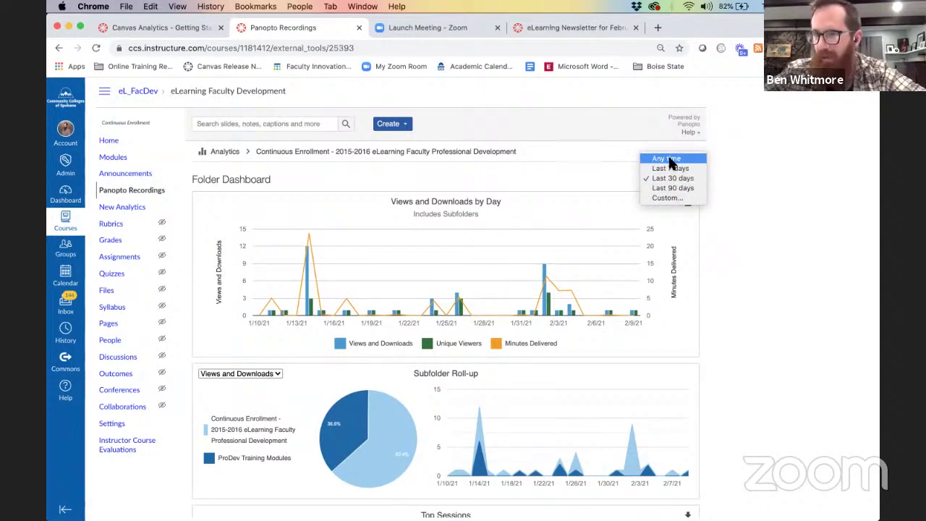
click(666, 158)
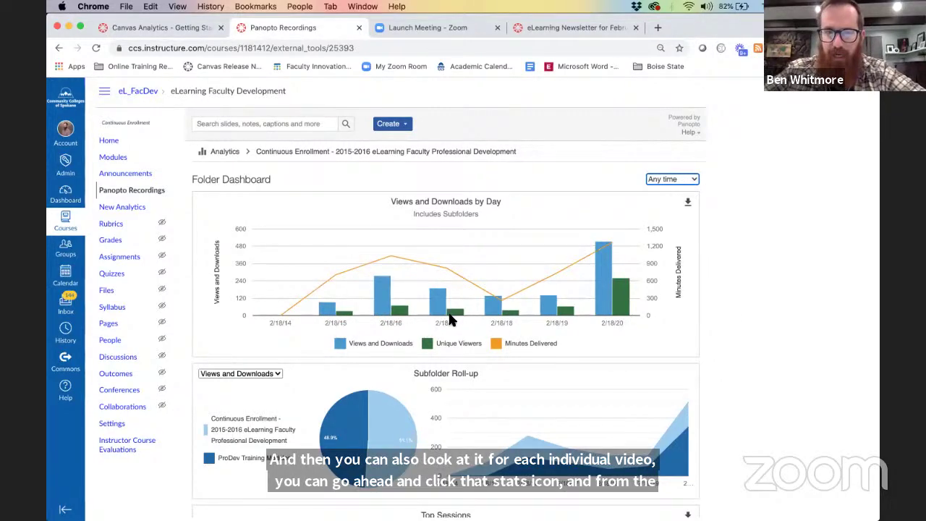
scroll(494, 329, down, 1)
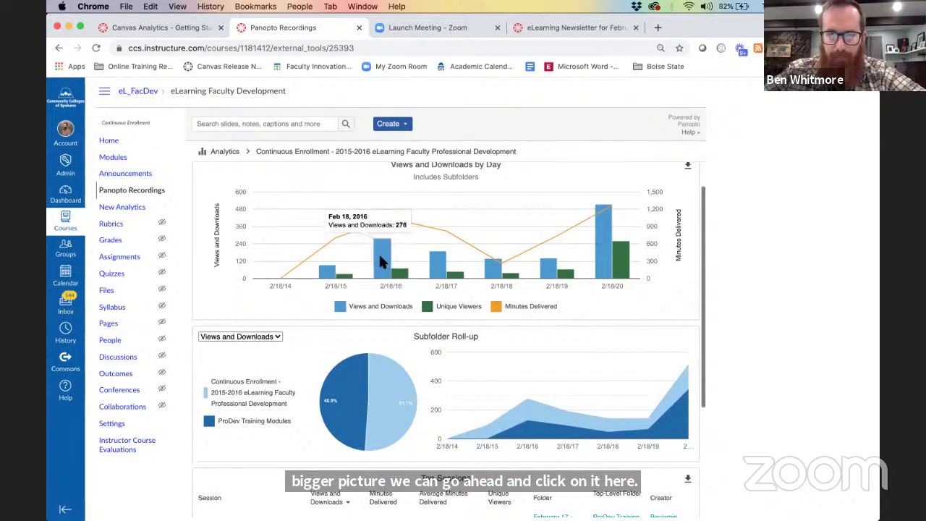
scroll(401, 281, down, 5)
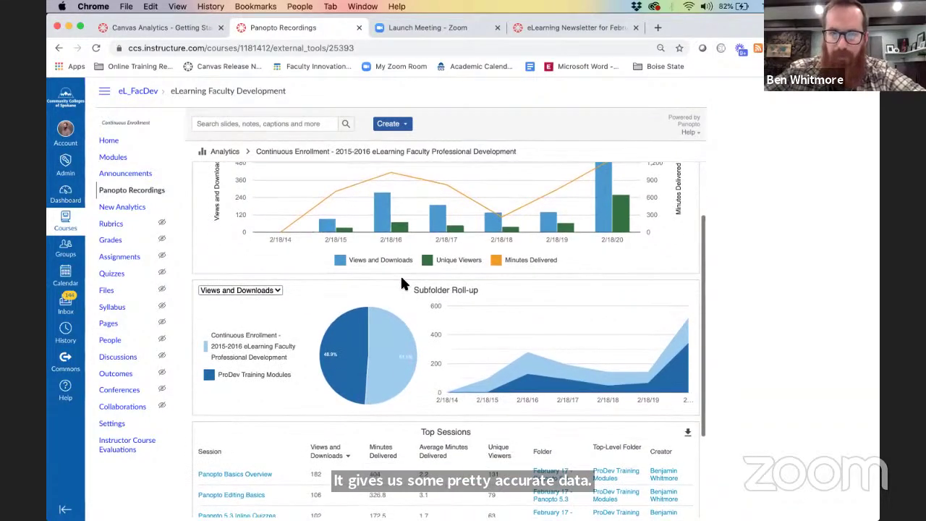
scroll(401, 278, down, 1)
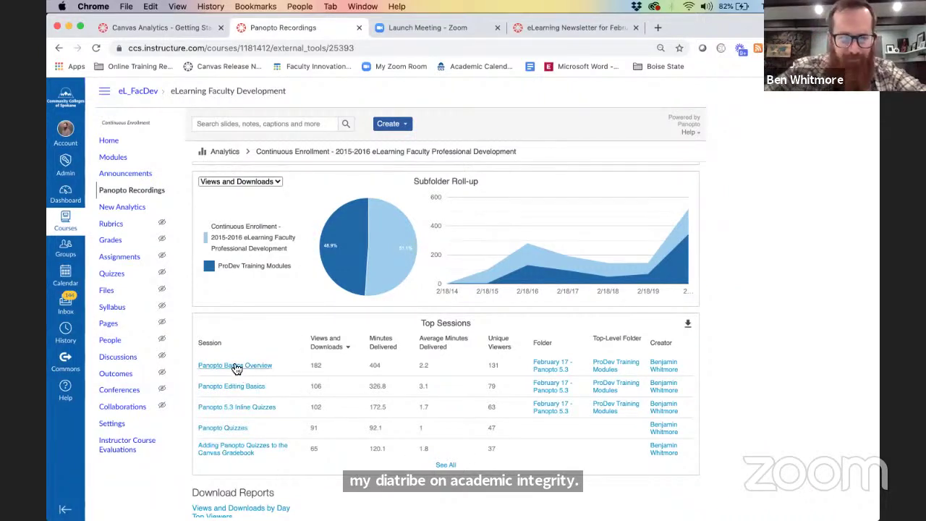
Show all top sessions and open the analytics for Panopto Basics Overview to inspect its views and downloads by day
click(445, 465)
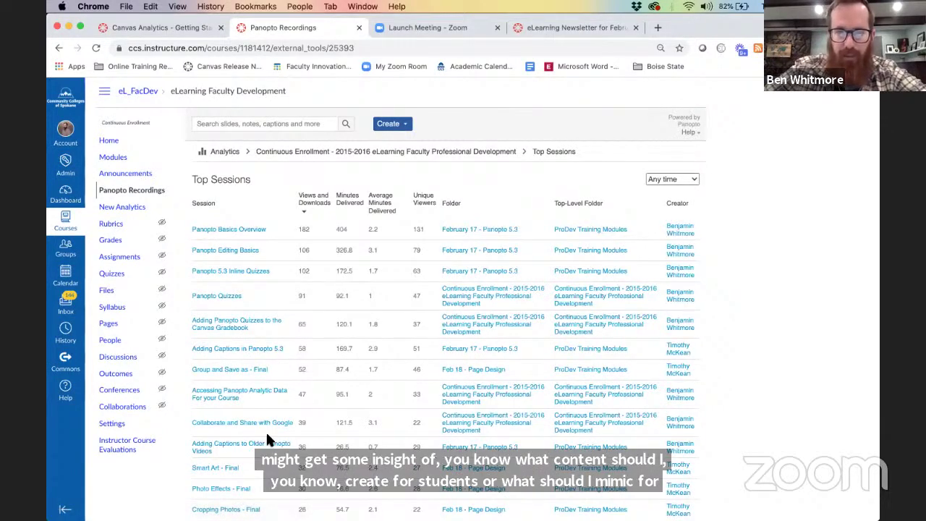
scroll(266, 437, down, 2)
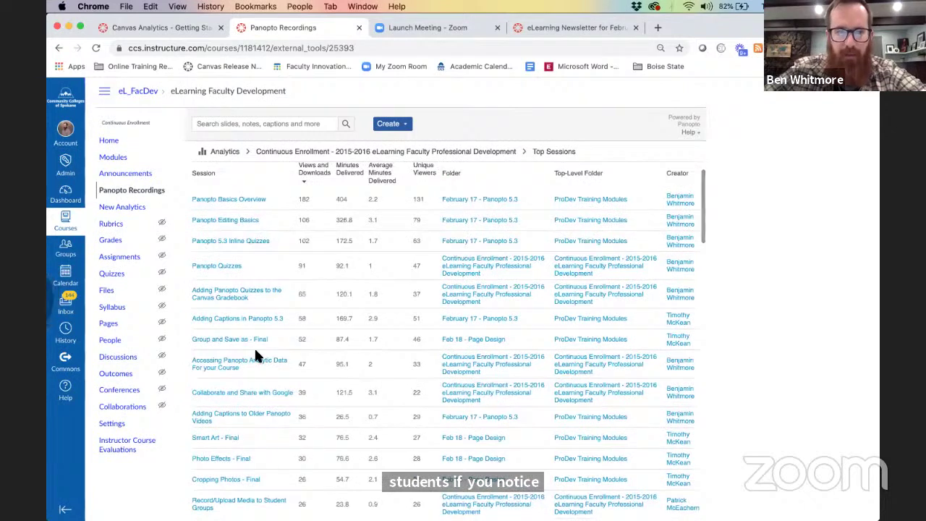
click(236, 199)
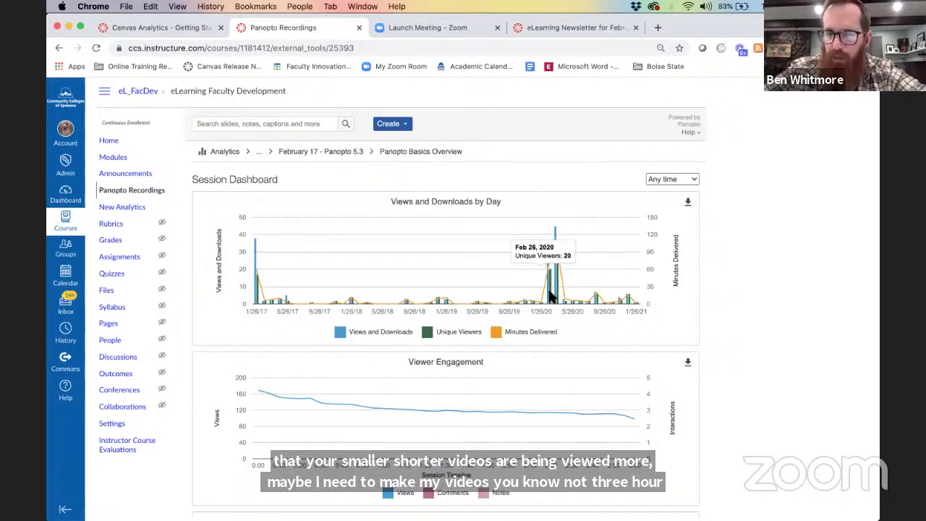
mouse_move(557, 284)
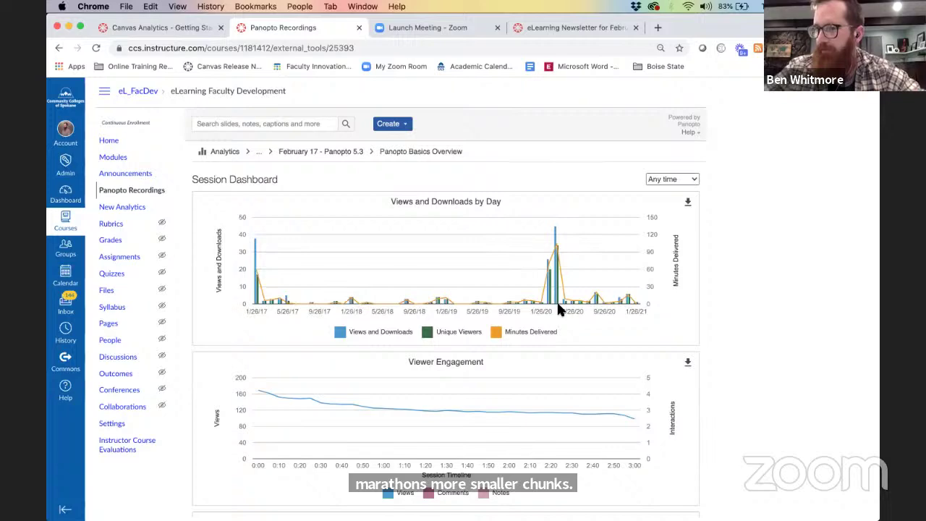
Examine the session's viewer engagement graph and top viewers, and look through the complete viewer list
scroll(620, 378, down, 3)
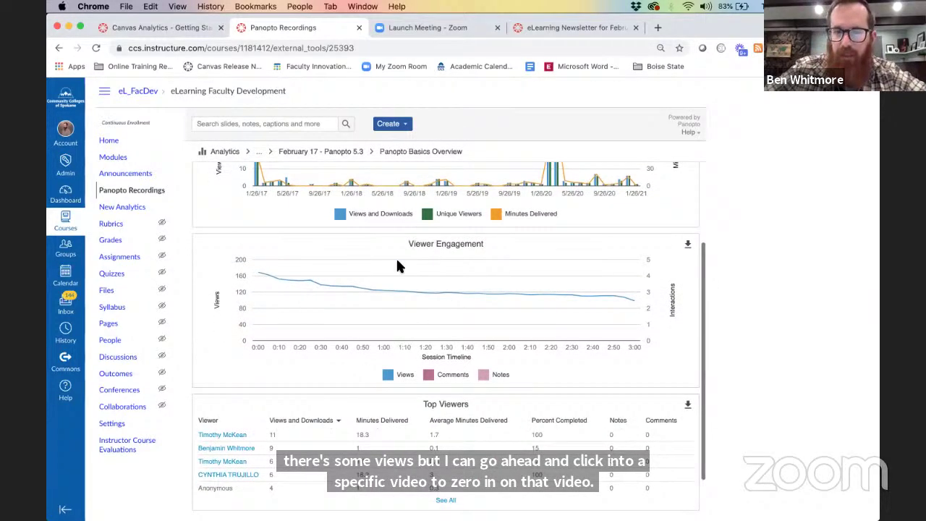
mouse_move(255, 271)
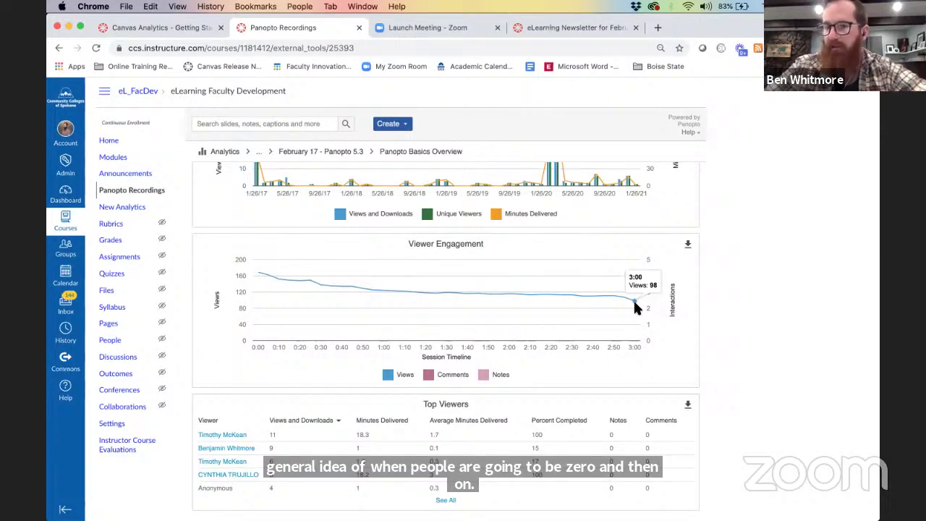
scroll(646, 387, down, 1)
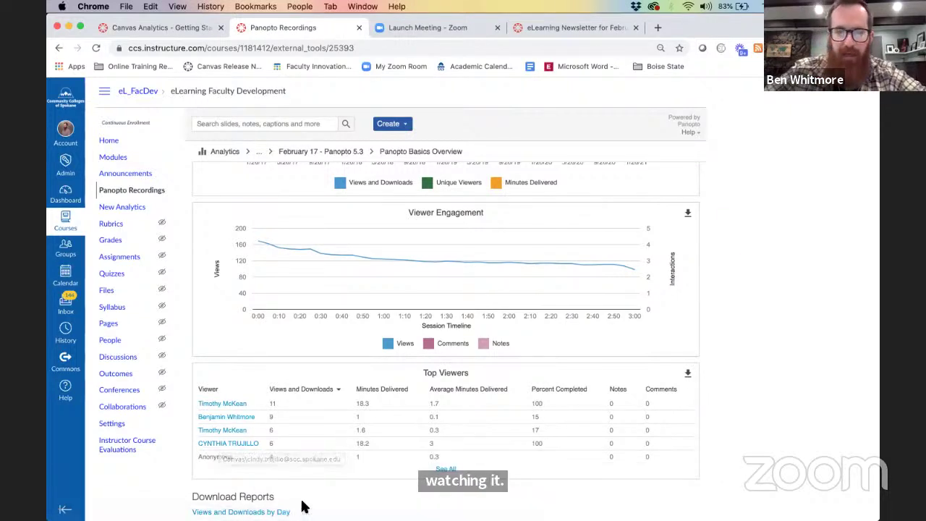
scroll(367, 488, down, 1)
scroll(367, 488, down, 2)
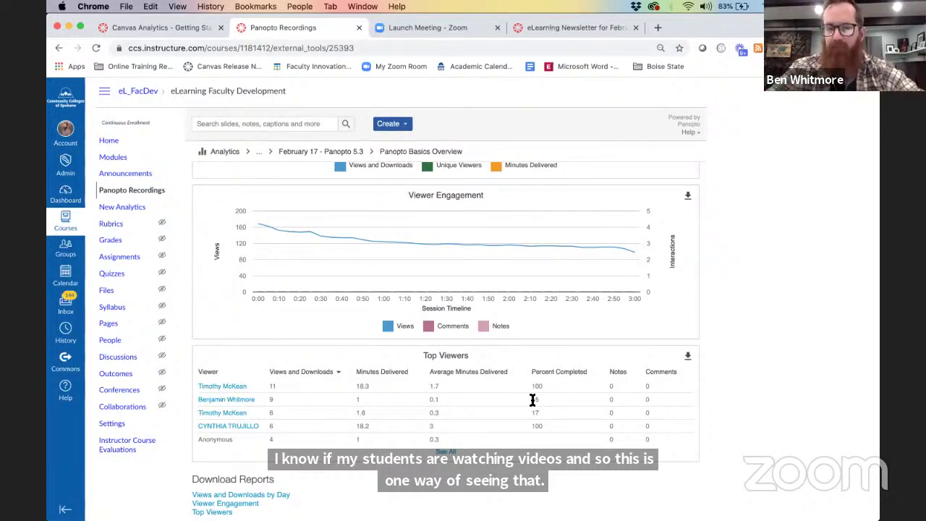
click(446, 452)
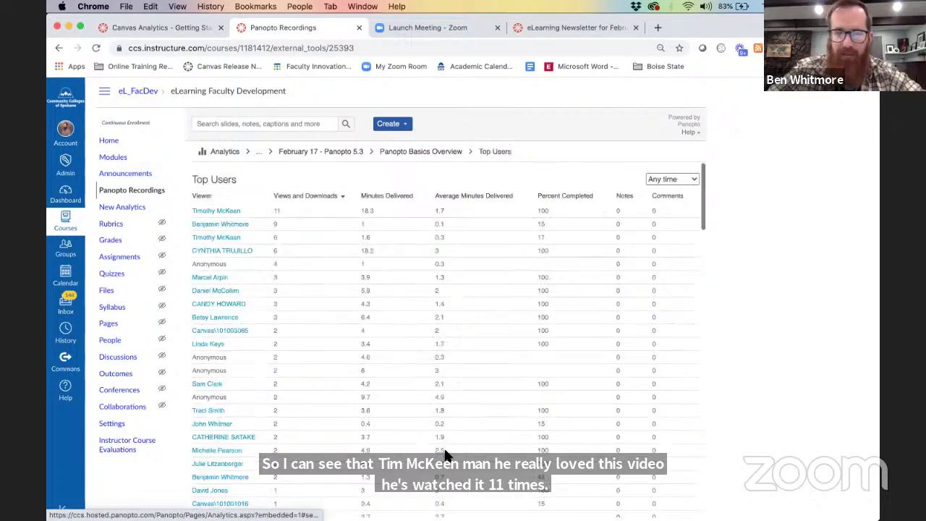
scroll(228, 242, down, 5)
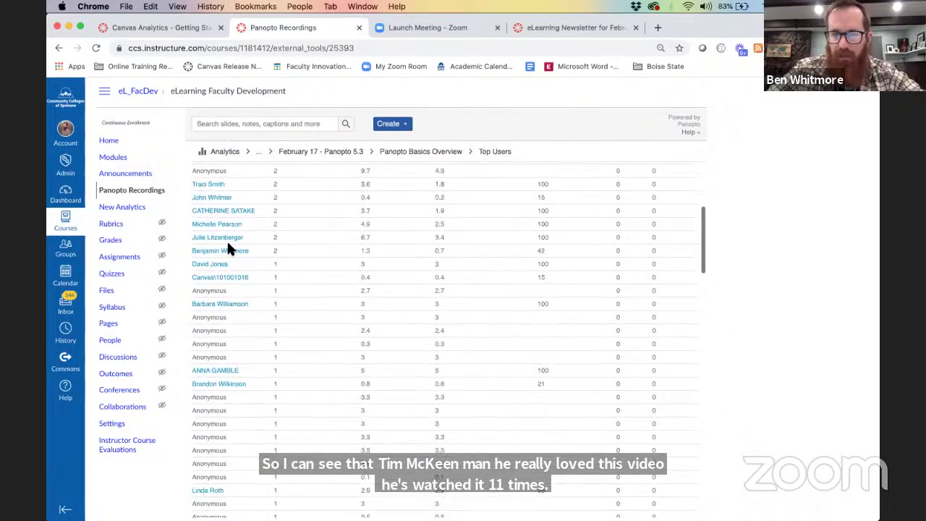
Return to the session dashboard, reopen the full viewer list and highlight several of its Anonymous entries
scroll(226, 245, left, 5)
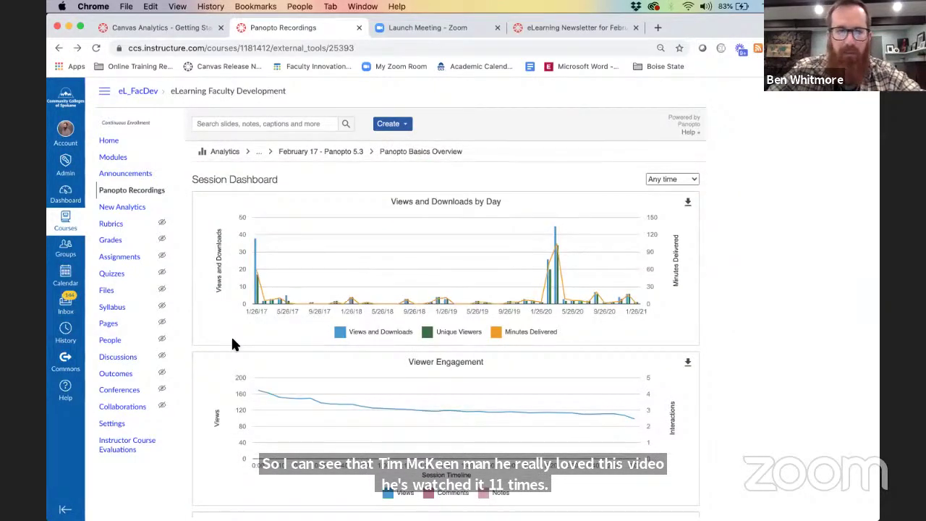
scroll(232, 338, down, 1)
scroll(233, 344, down, 3)
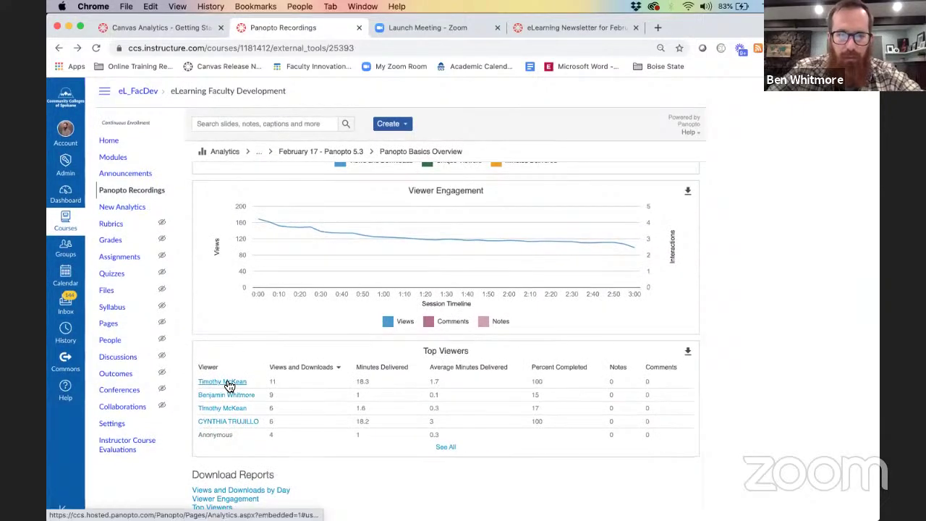
click(445, 446)
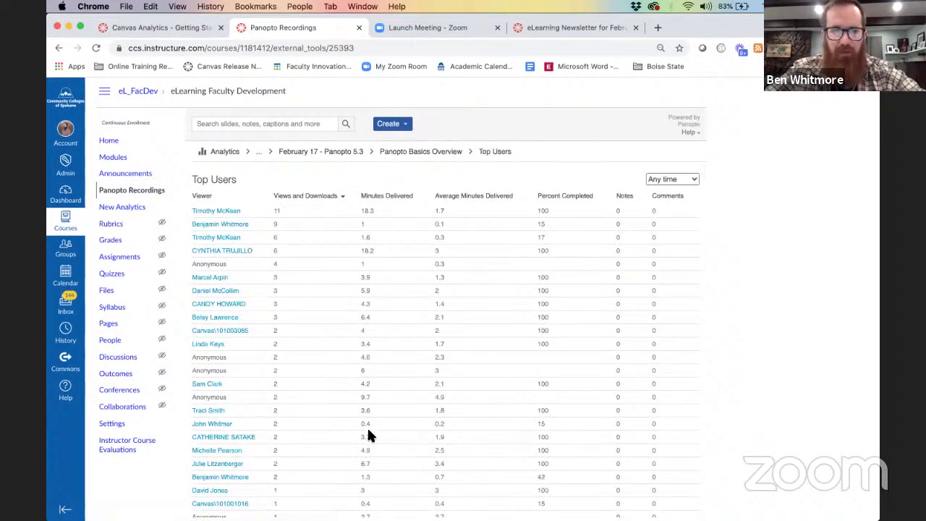
double_click(210, 264)
double_click(211, 358)
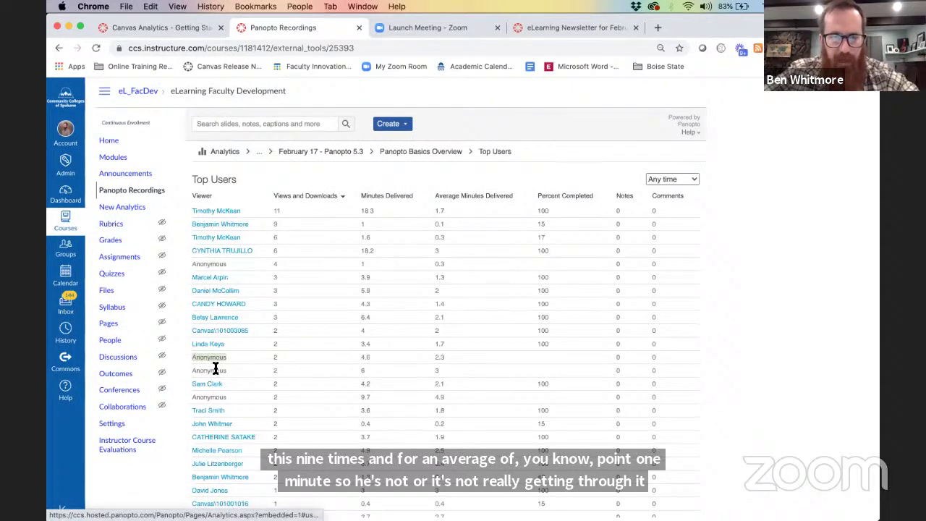
double_click(216, 370)
double_click(210, 397)
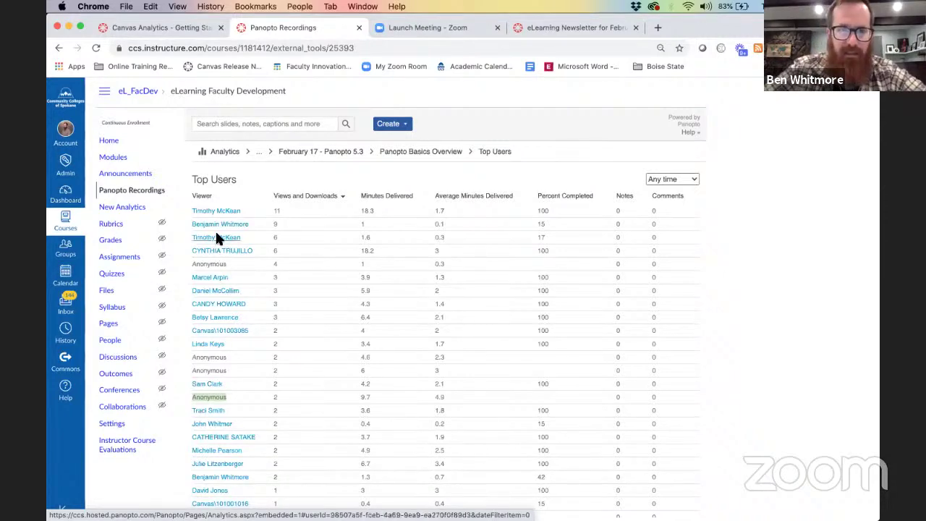
Open the user dashboard of the viewer with the most views and examine the activity graph and top sessions viewed
click(214, 210)
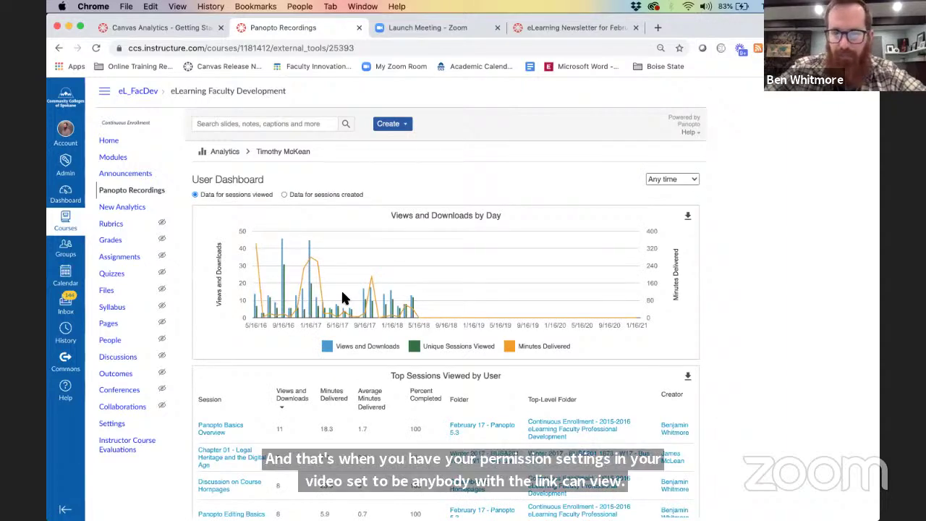
scroll(466, 310, down, 1)
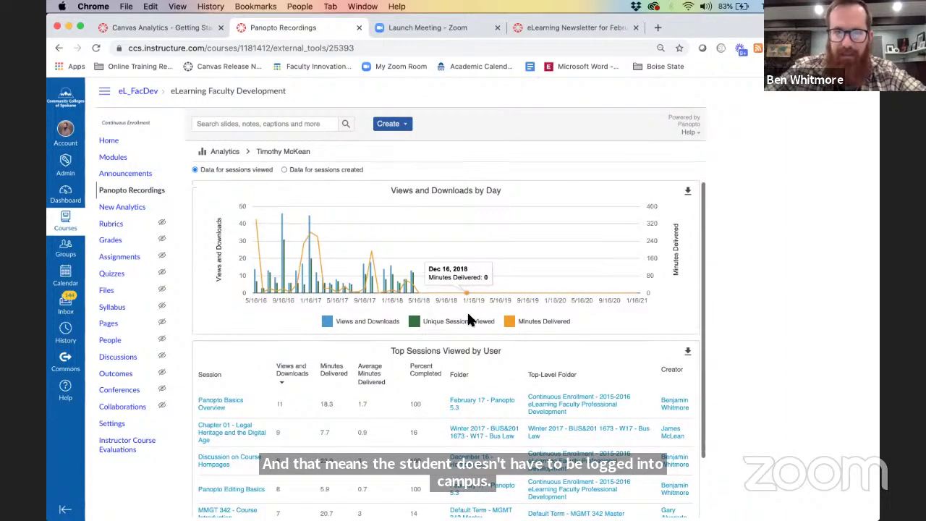
scroll(313, 378, down, 3)
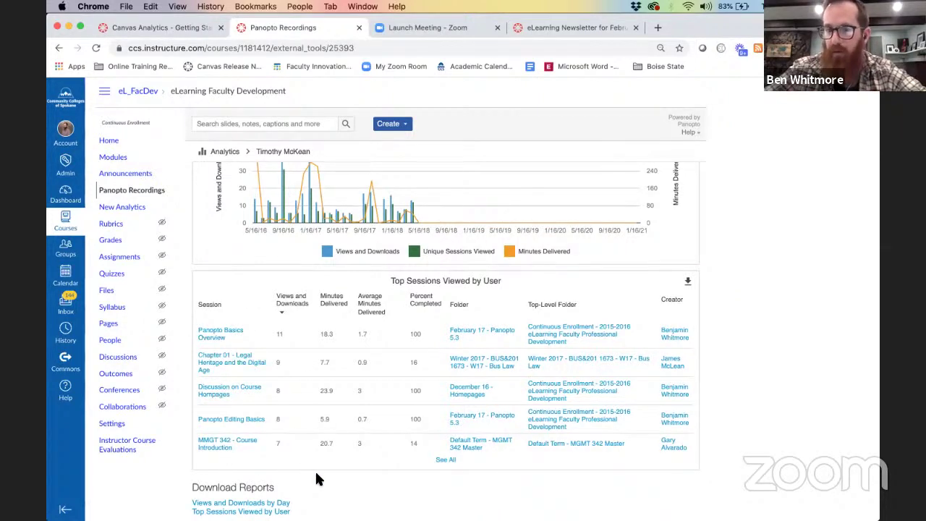
scroll(317, 478, up, 3)
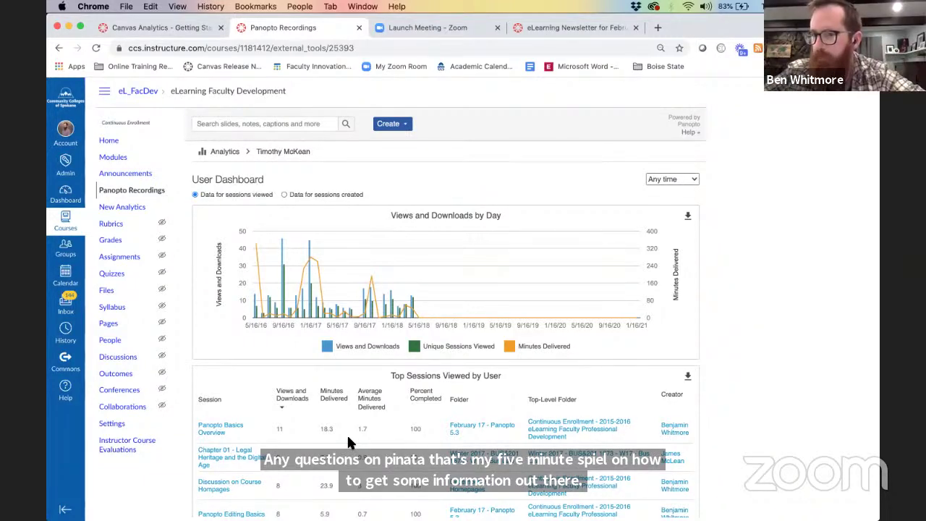
Set the user dashboard's date range to Last 30 days
click(657, 177)
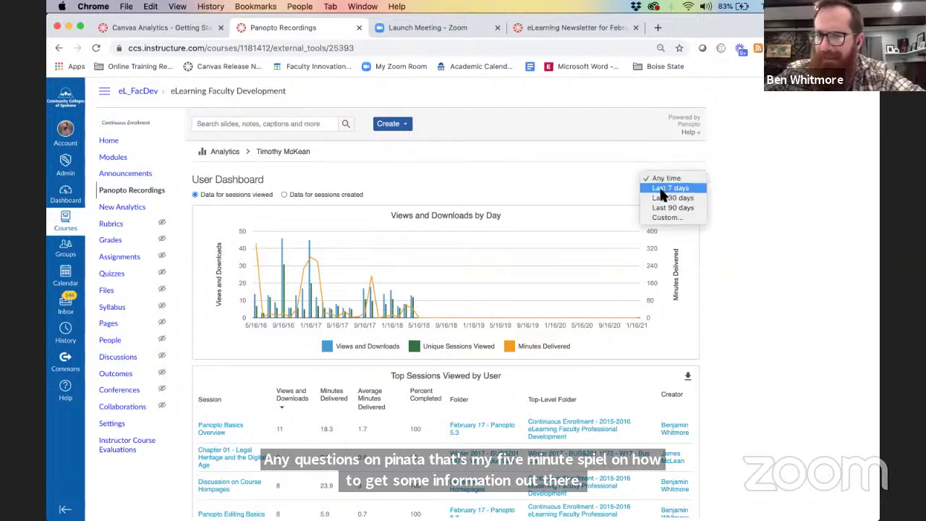
click(659, 194)
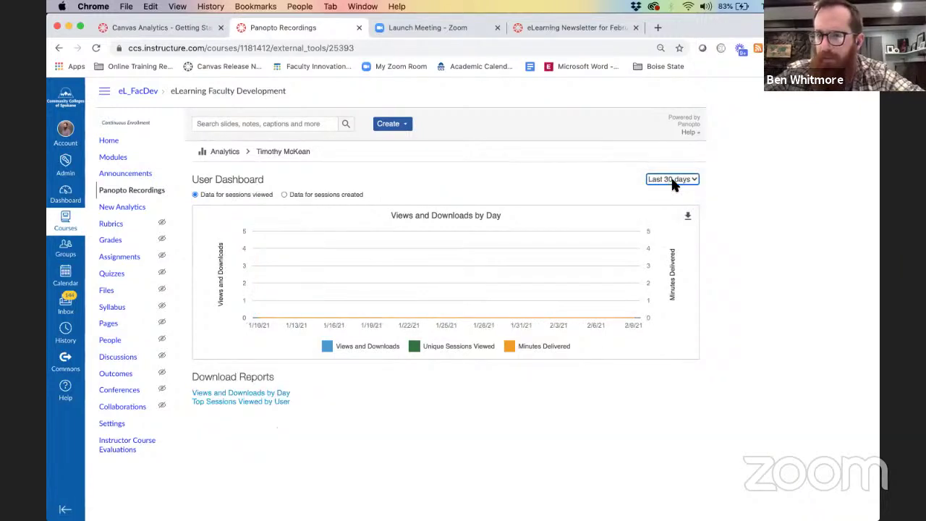
click(671, 181)
click(669, 159)
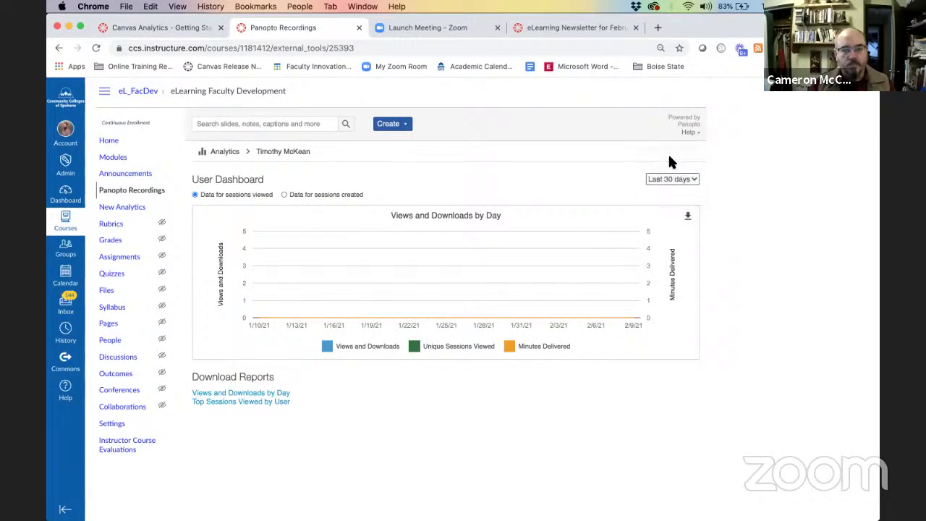